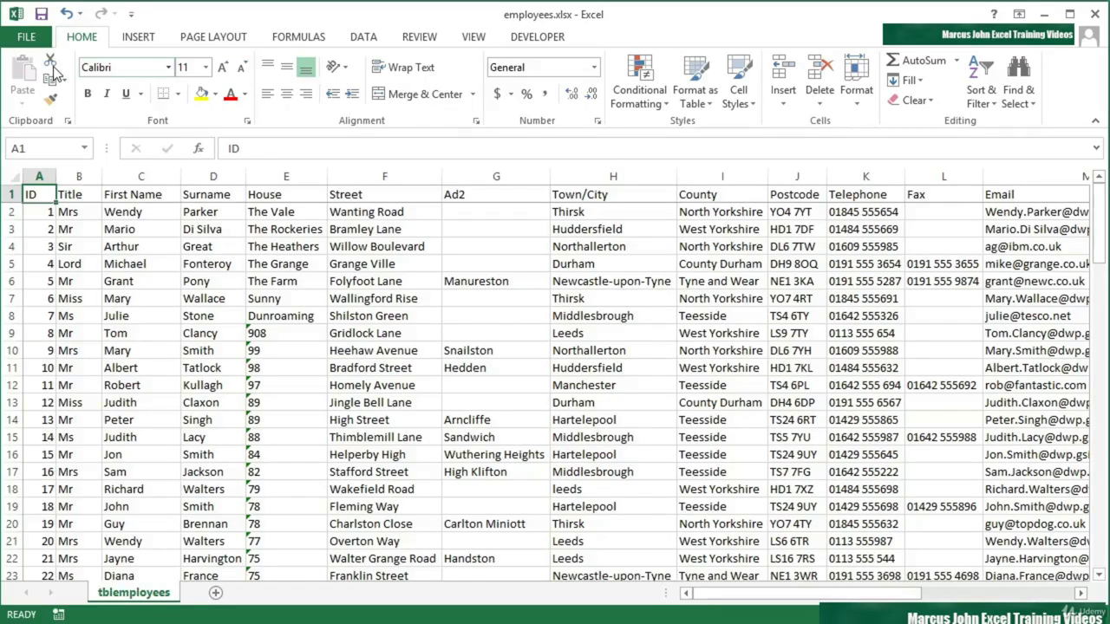
Step: Check the print preview of the employee sheet to see how it splits into pages
left_click(30, 40)
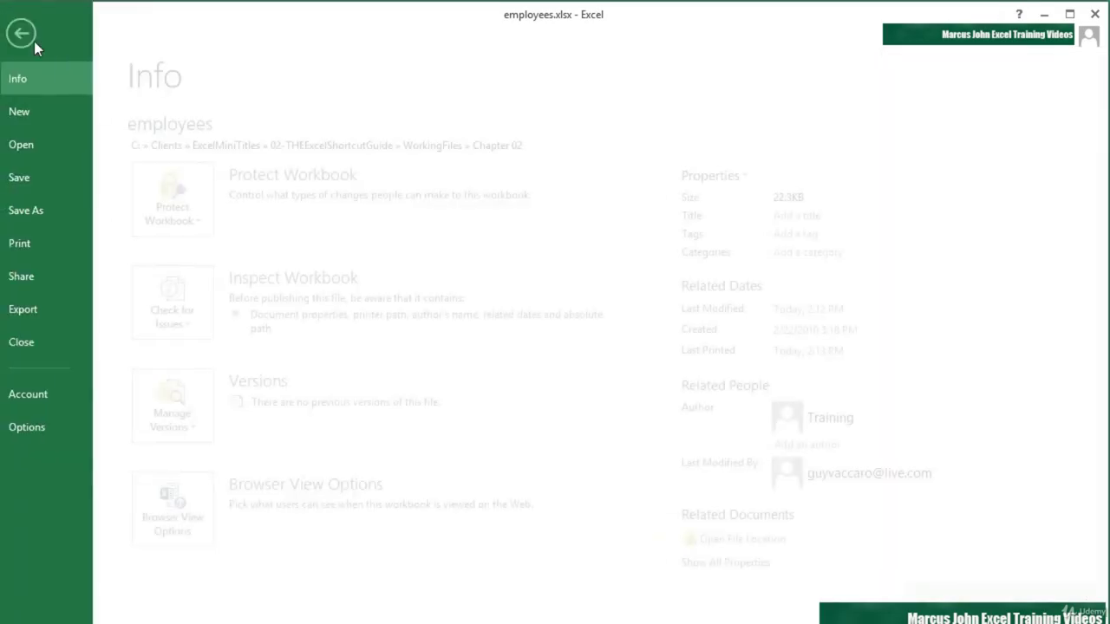
left_click(52, 246)
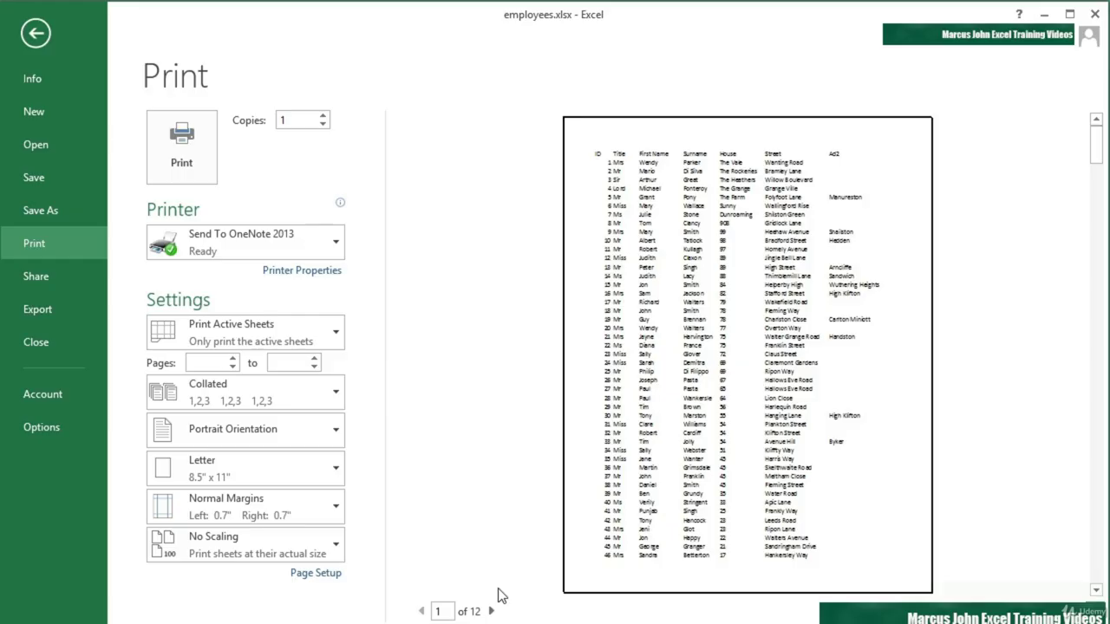
key("Escape")
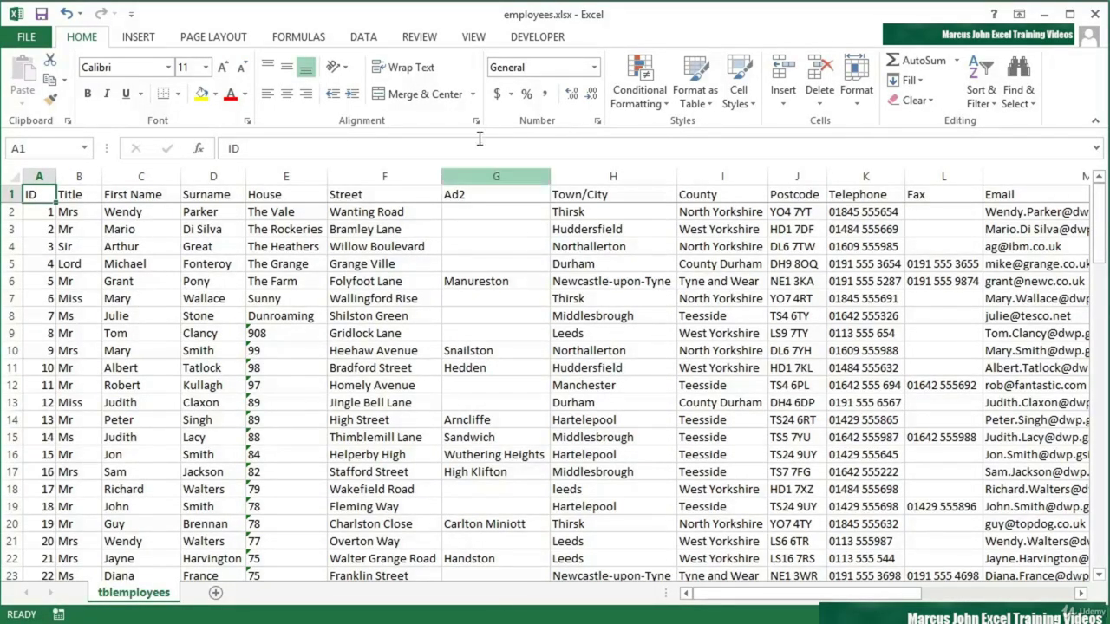
Step: Show the sheet in Page Break Preview and examine where the page breaks divide the employee data
left_click(475, 40)
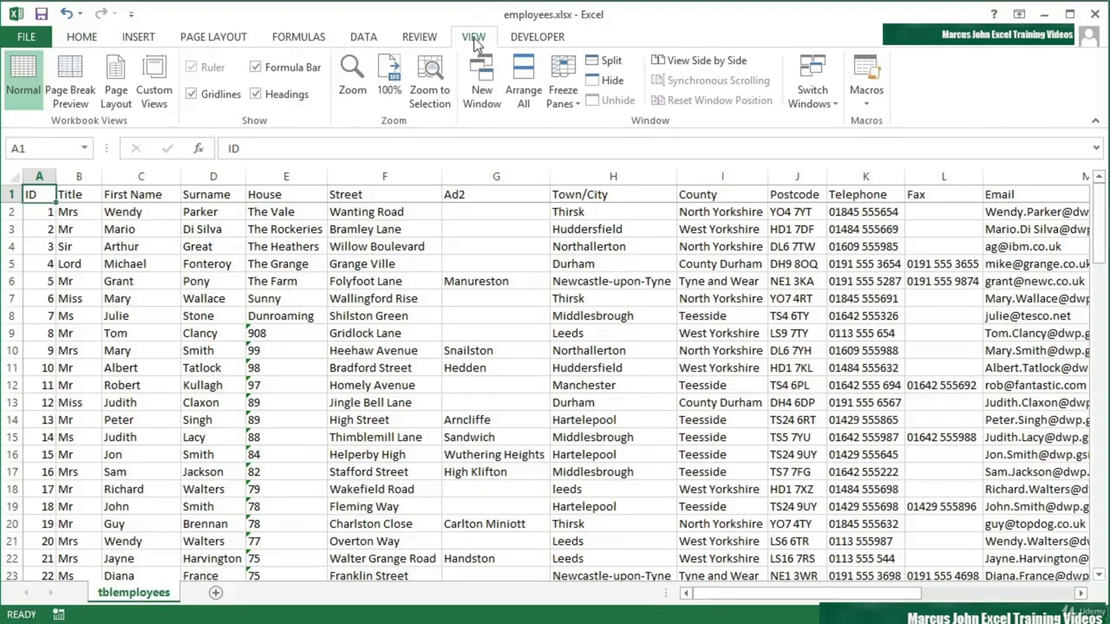
left_click(85, 90)
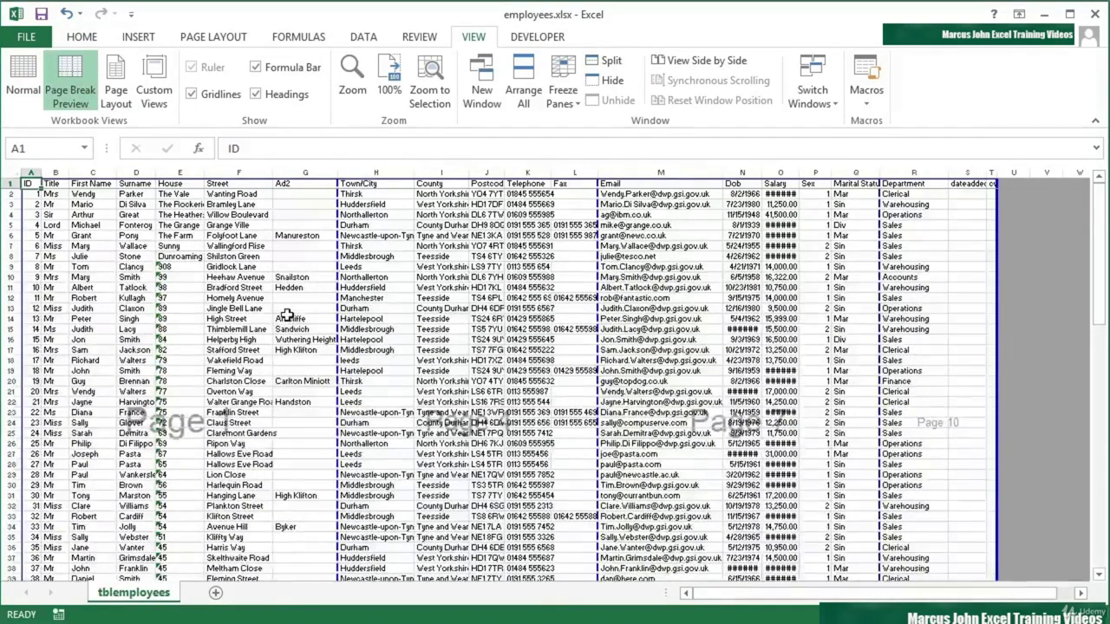
scroll(286, 315, "down", 12)
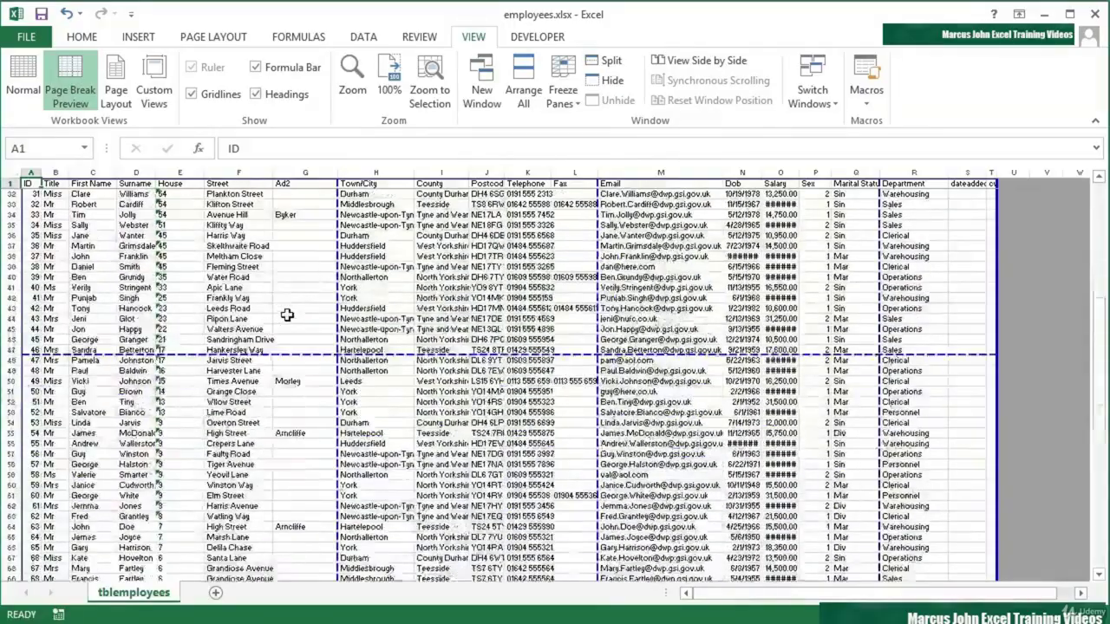
scroll(286, 315, "down", 5)
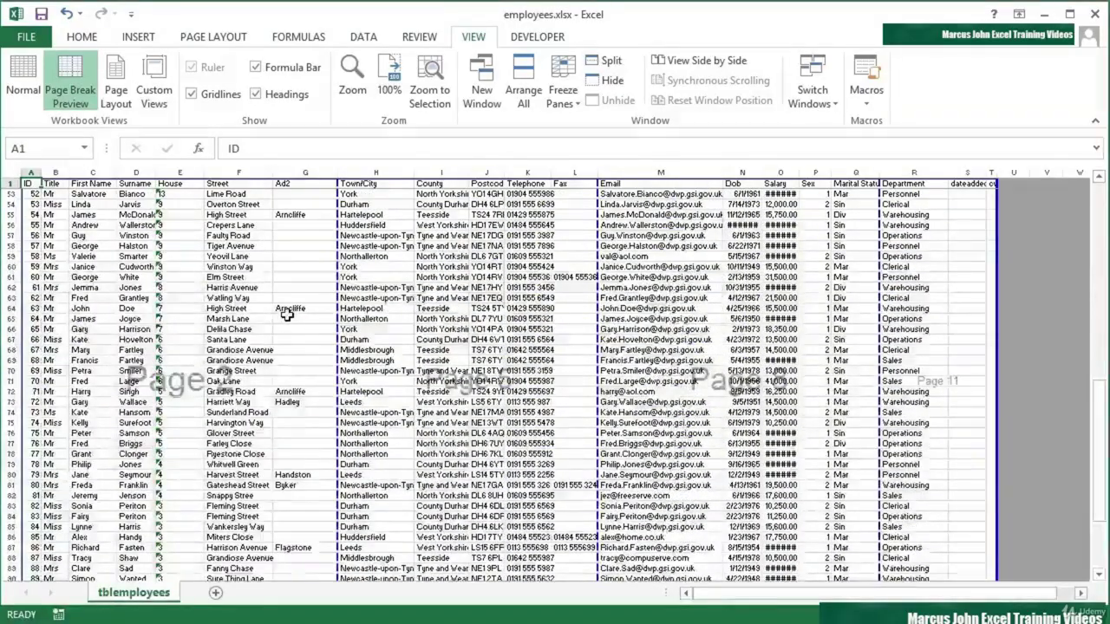
scroll(286, 315, "down", 6)
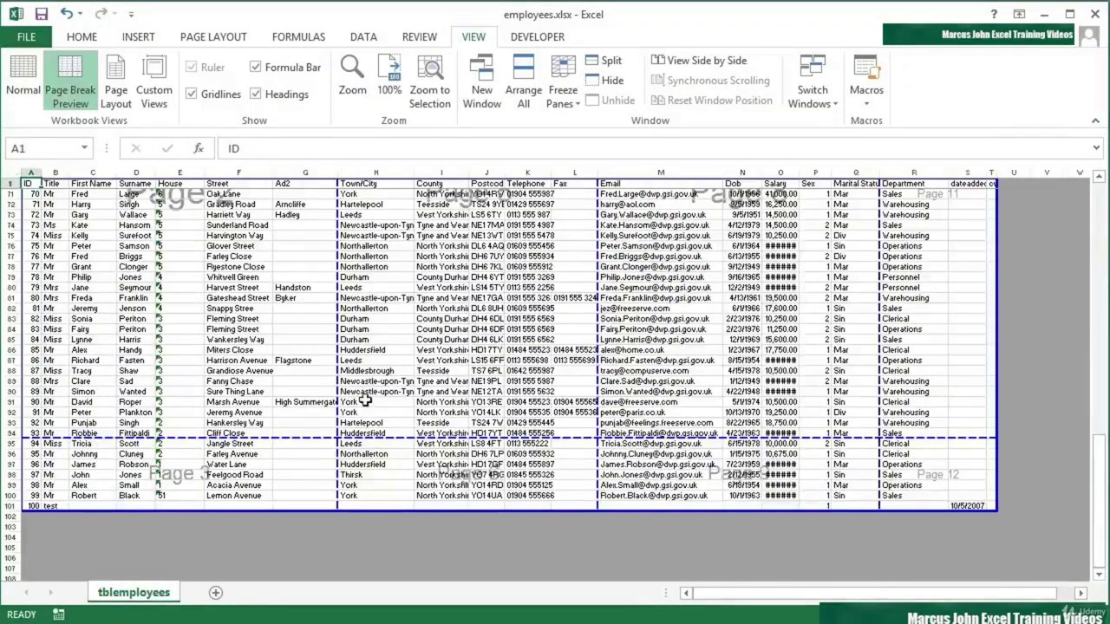
scroll(929, 408, "up", 7)
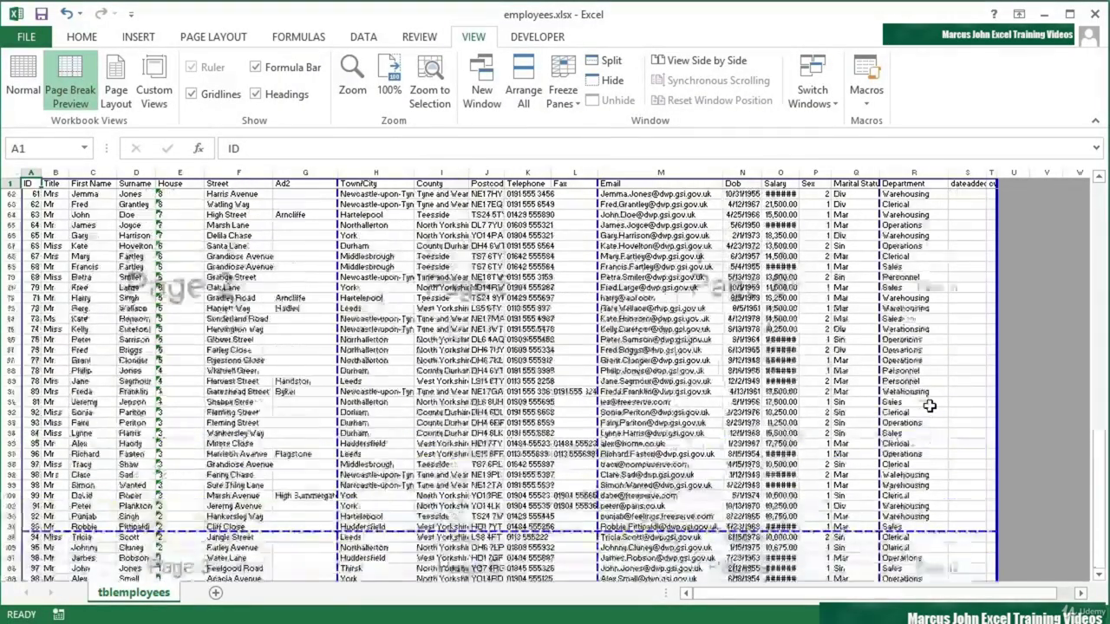
scroll(939, 421, "up", 16)
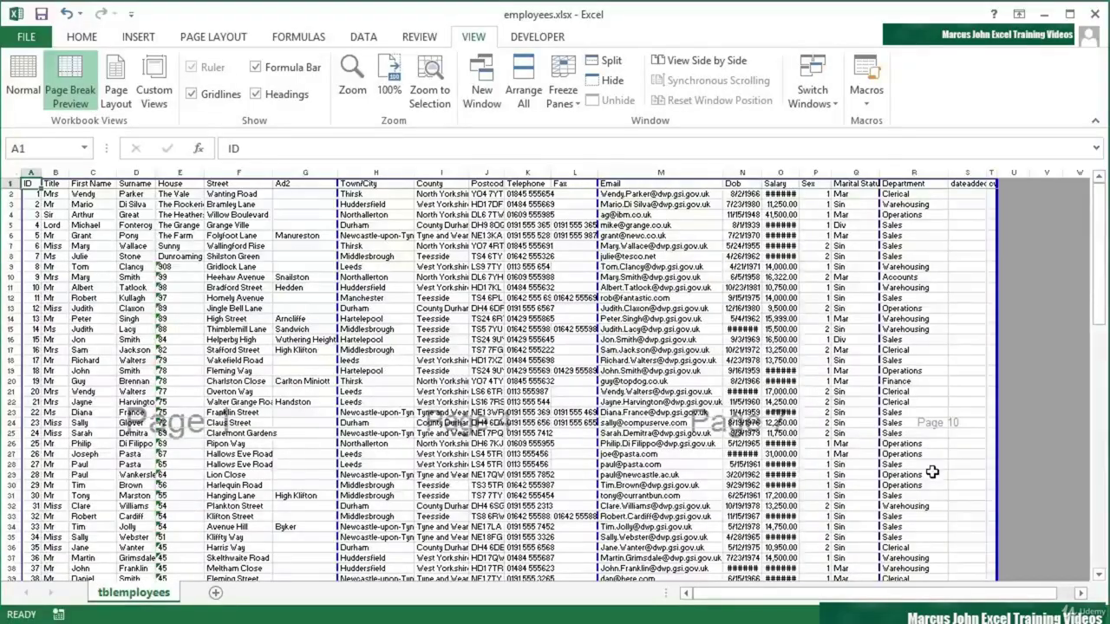
scroll(933, 473, "down", 8)
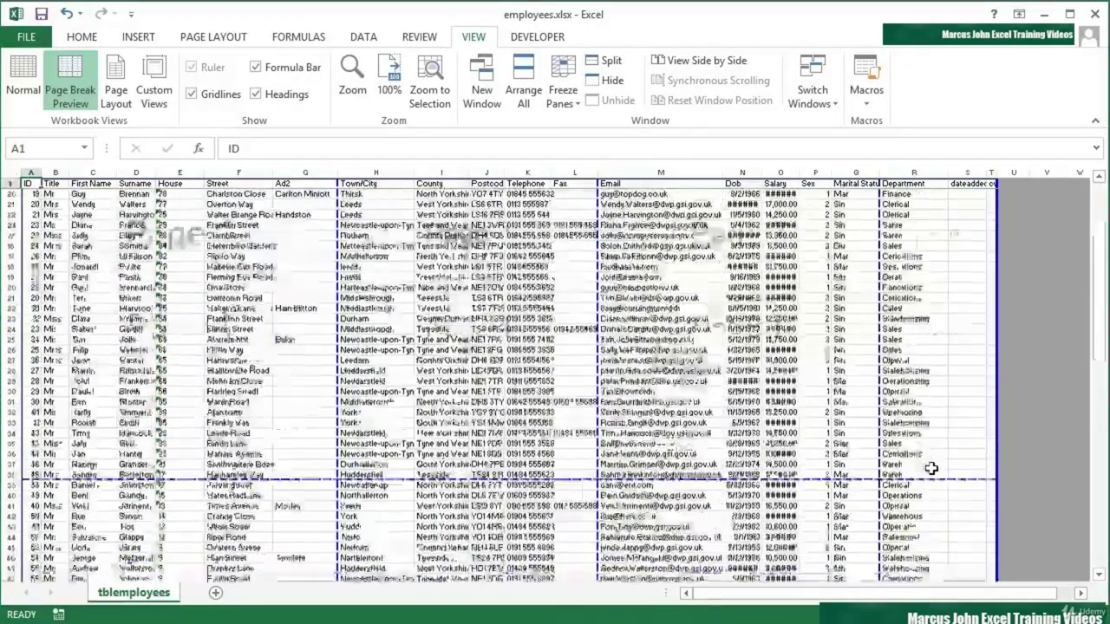
scroll(928, 461, "down", 16)
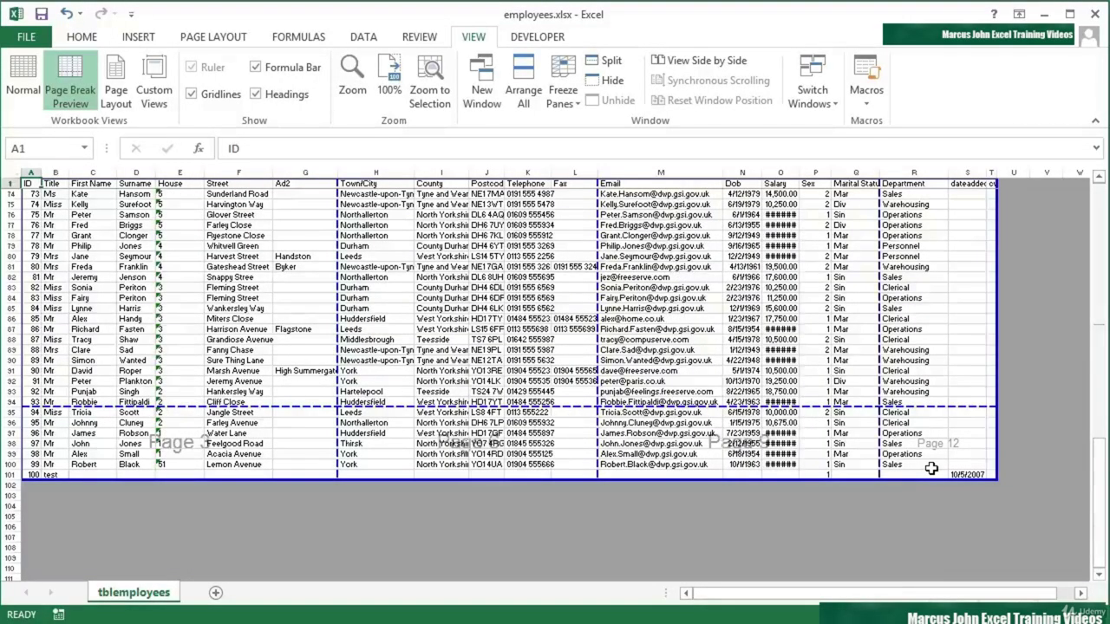
key("ctrl+Home")
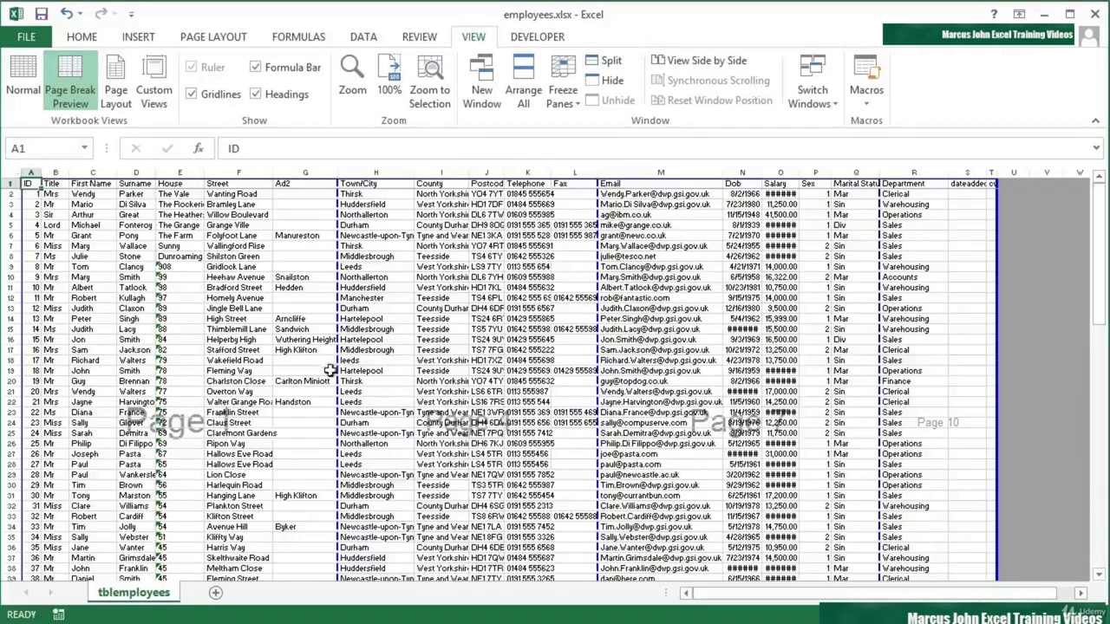
Step: Move the first vertical page break to after the Town/City column and the next one out to the data's outer edge
left_click_drag(334, 364, 409, 369)
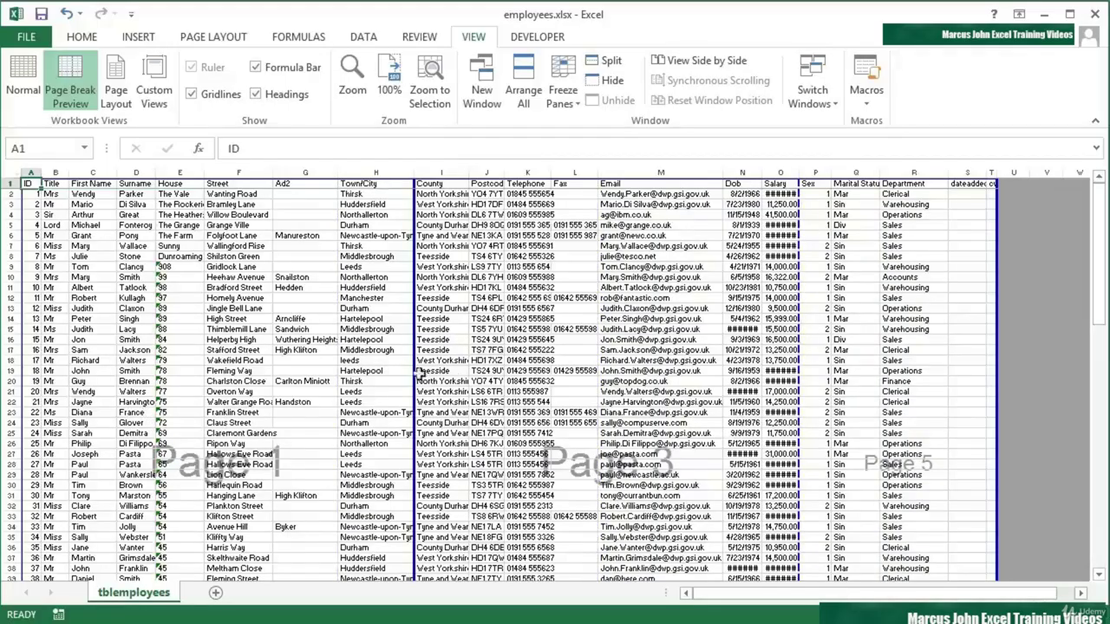
left_click_drag(796, 415, 987, 422)
Step: Move the horizontal page break down to the bottom edge of the employee data
scroll(598, 395, "down", 16)
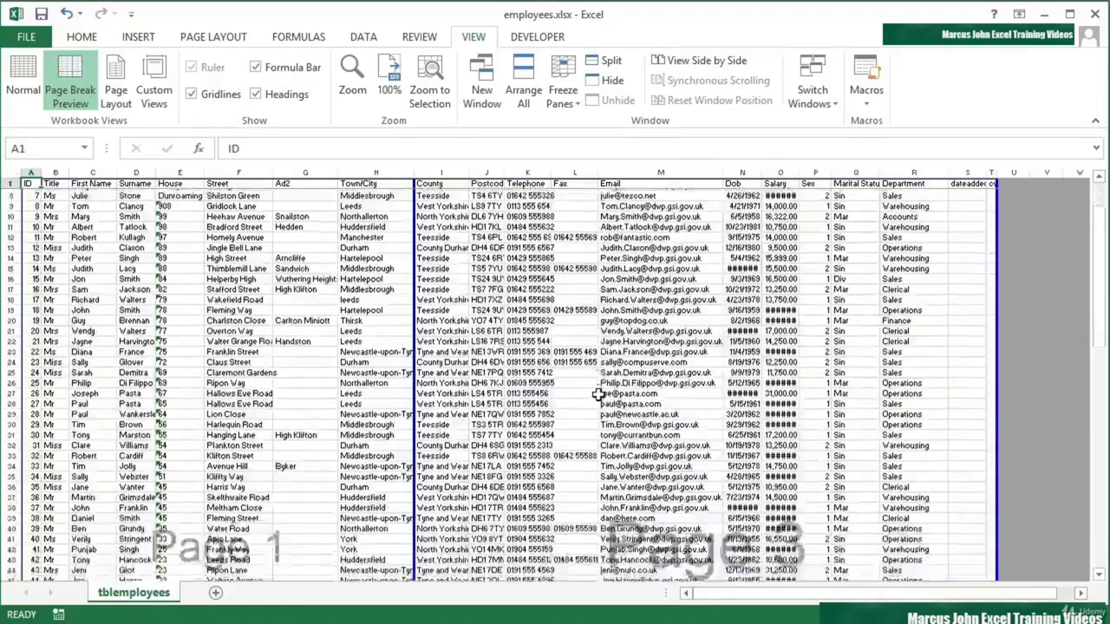
scroll(598, 395, "down", 9)
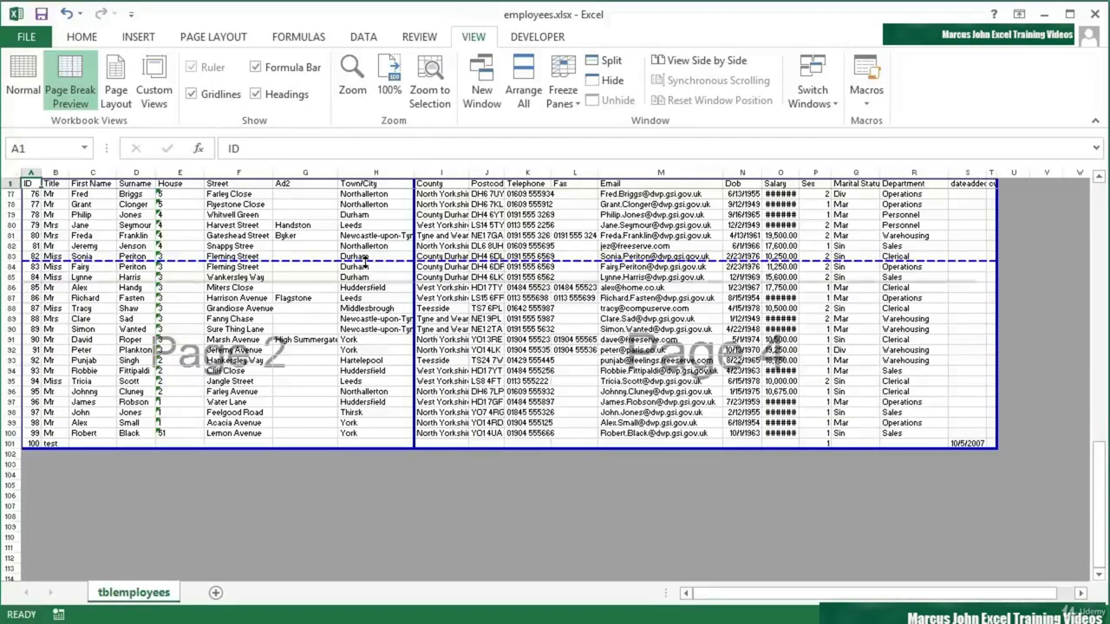
left_click_drag(369, 369, 371, 439)
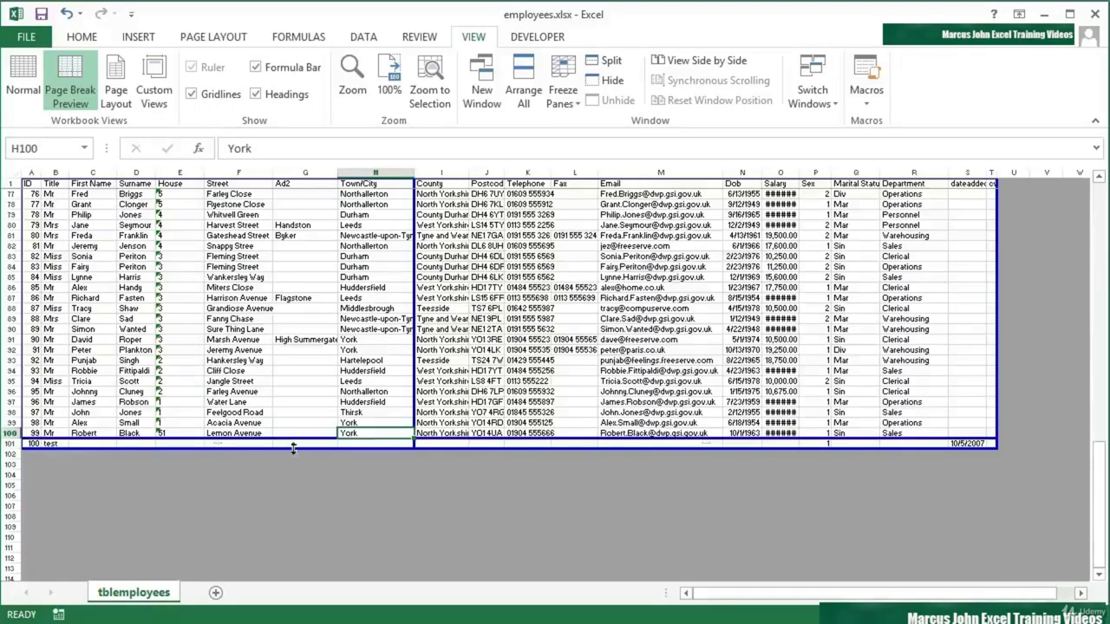
scroll(295, 451, "up", 4)
scroll(295, 451, "up", 20)
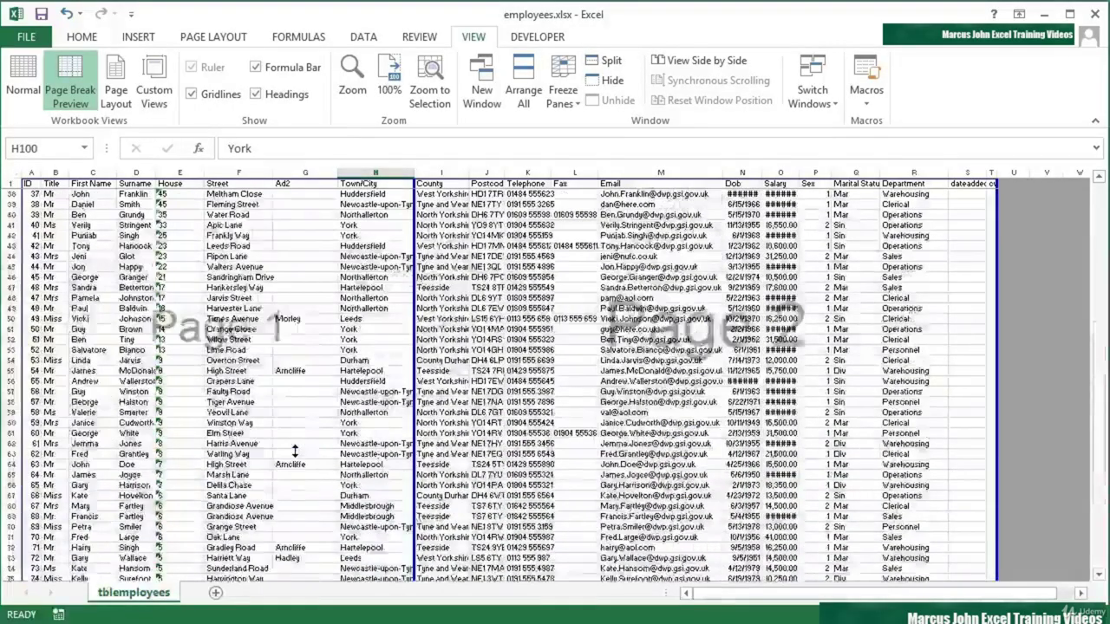
scroll(295, 451, "up", 1)
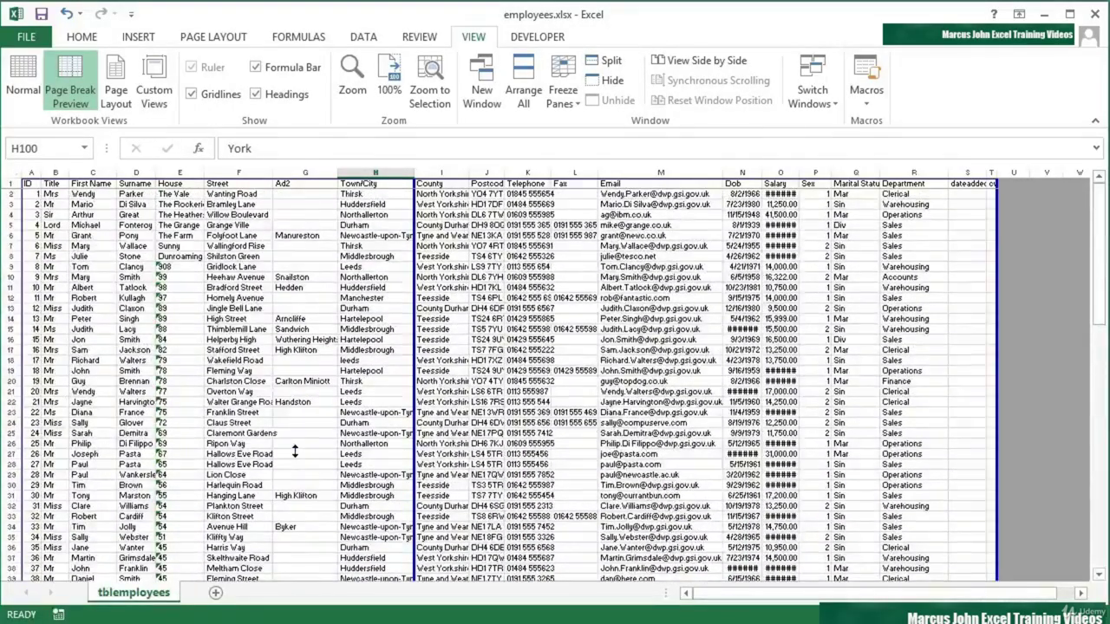
scroll(295, 451, "down", 6)
scroll(295, 451, "down", 1)
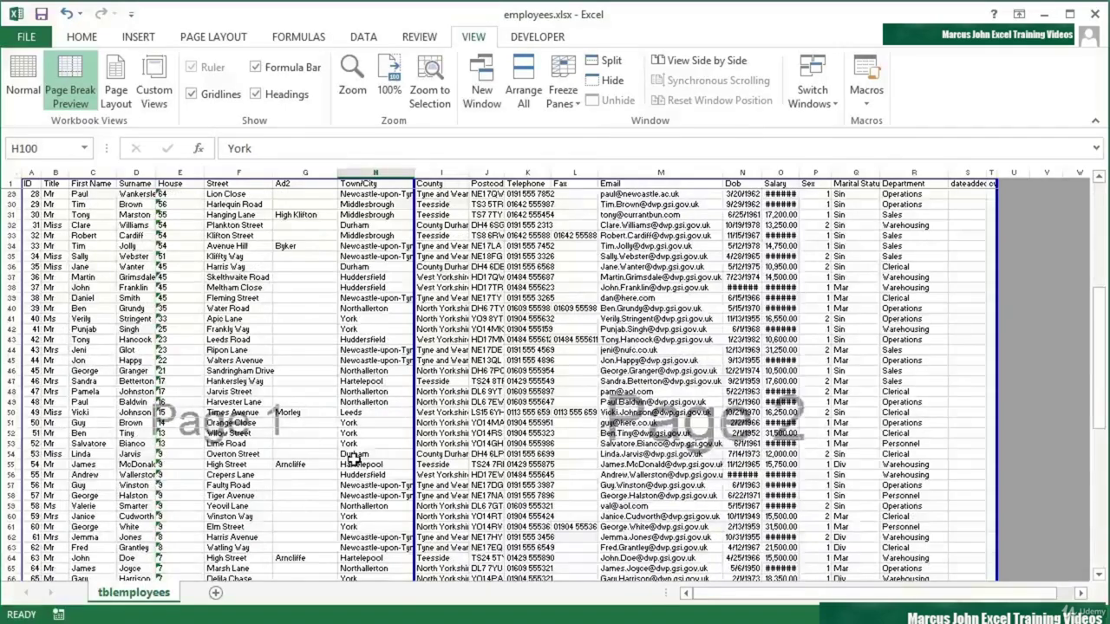
Step: Check both pages of the sheet in the print preview
key("ctrl+p")
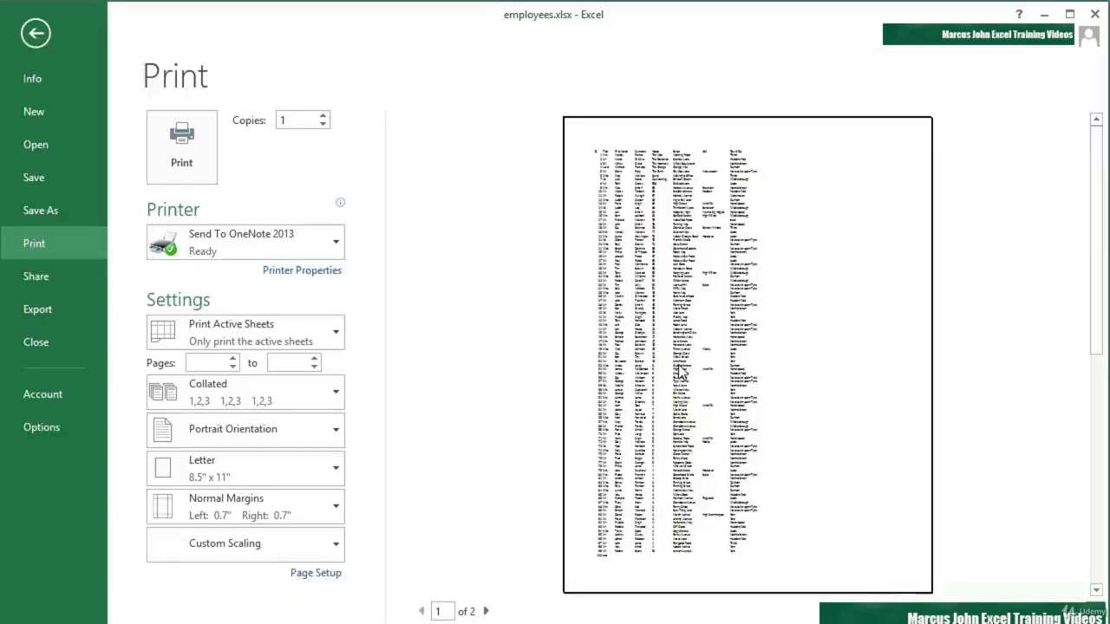
left_click(486, 611)
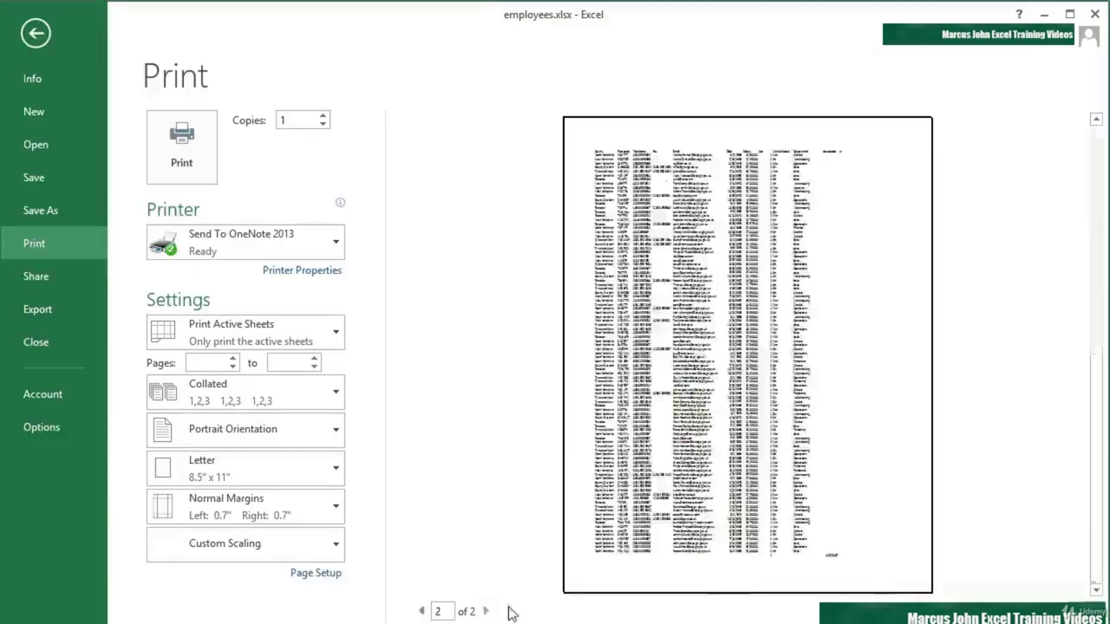
left_click(421, 611)
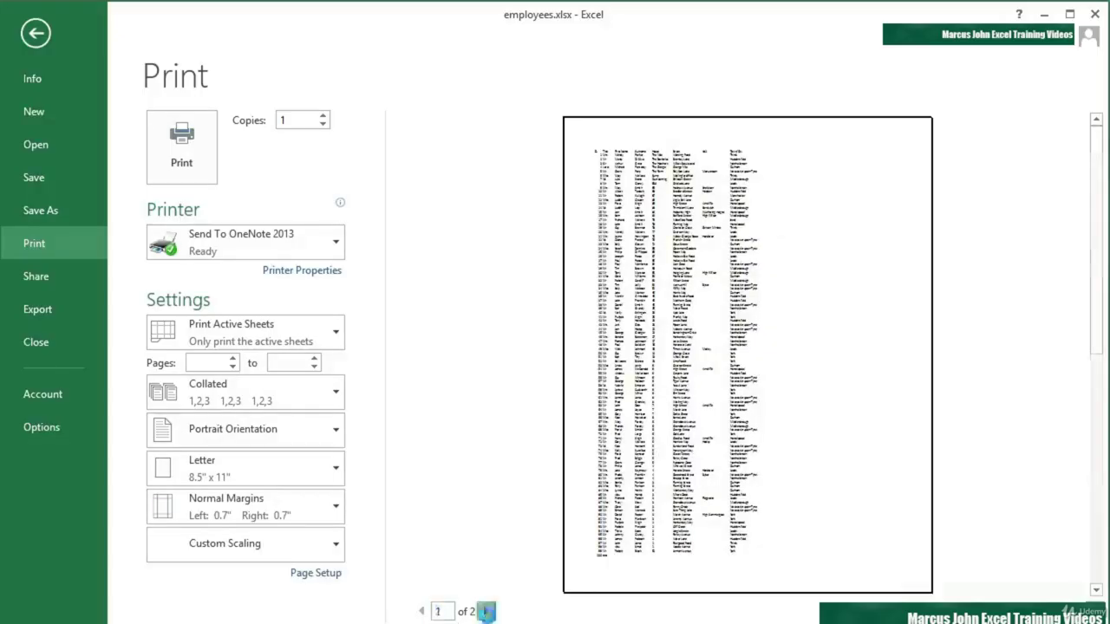
left_click(487, 611)
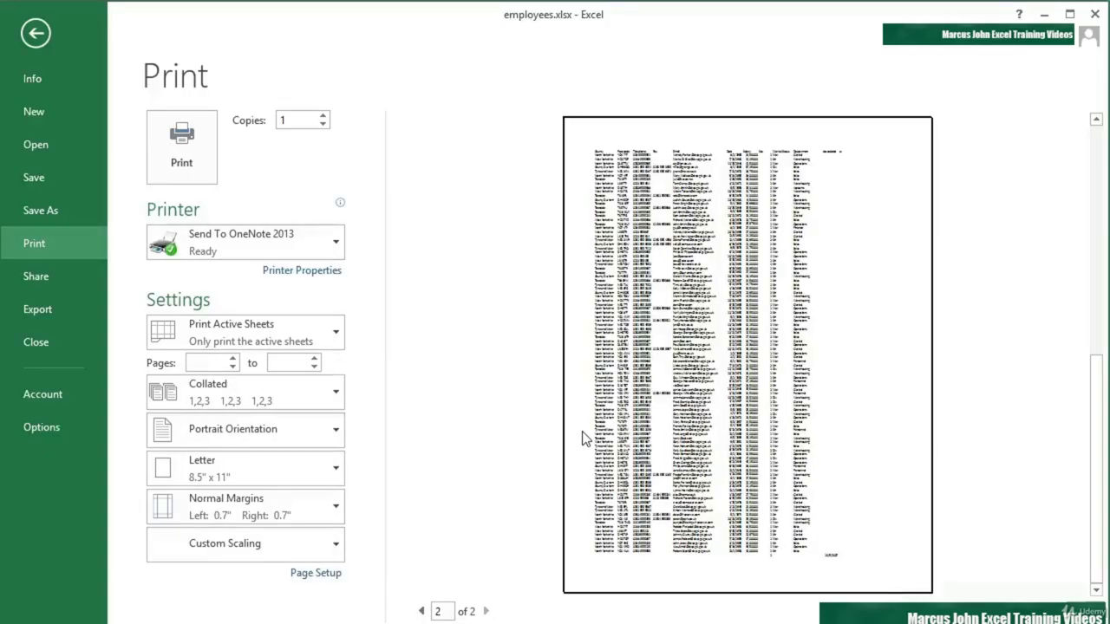
key("Escape")
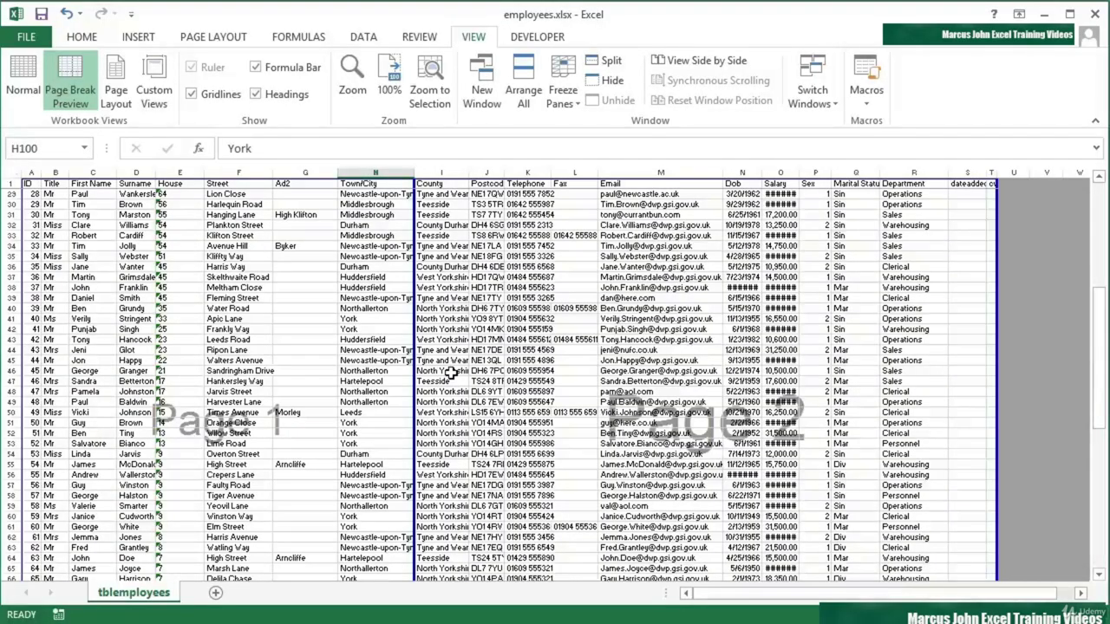
Step: Return the sheet to Normal view and look through the employee rows
left_click(17, 76)
scroll(270, 333, "up", 8)
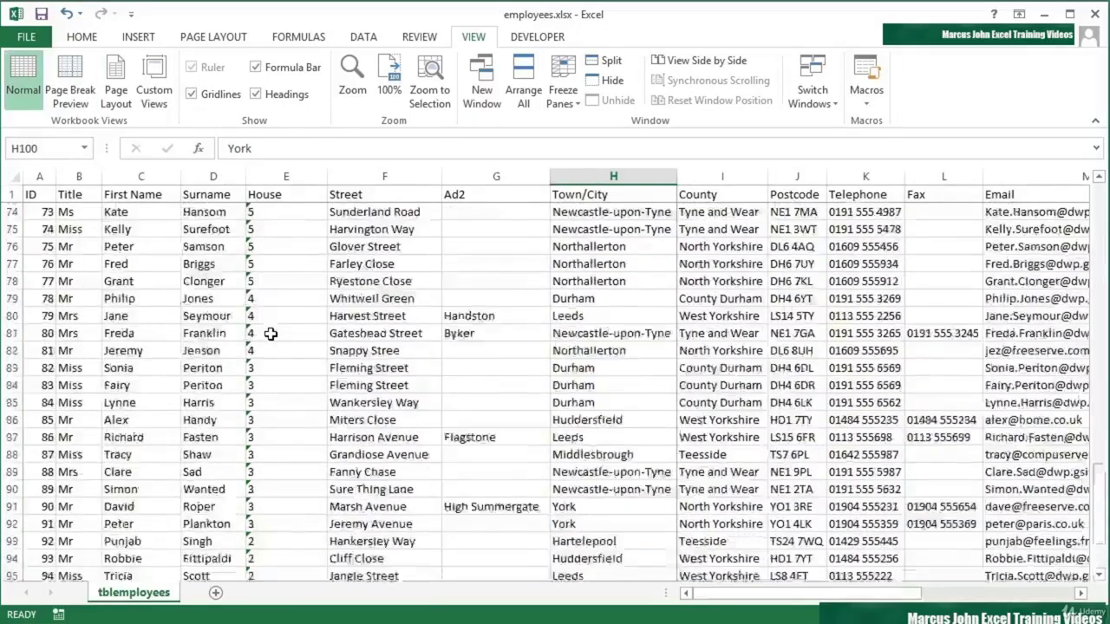
scroll(271, 334, "up", 18)
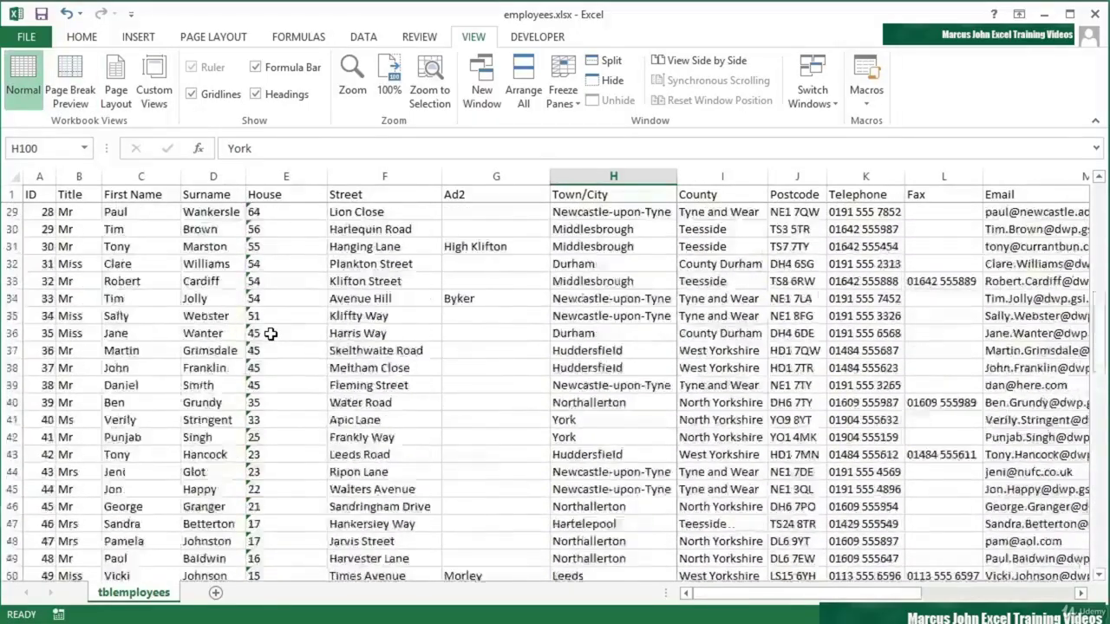
scroll(270, 334, "down", 13)
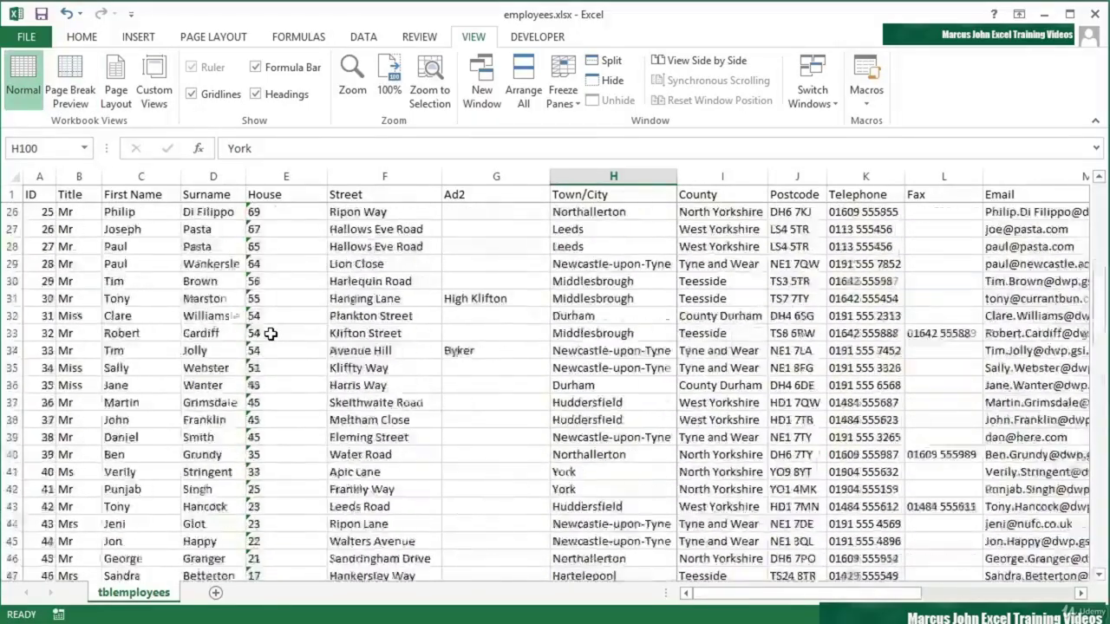
scroll(271, 334, "down", 7)
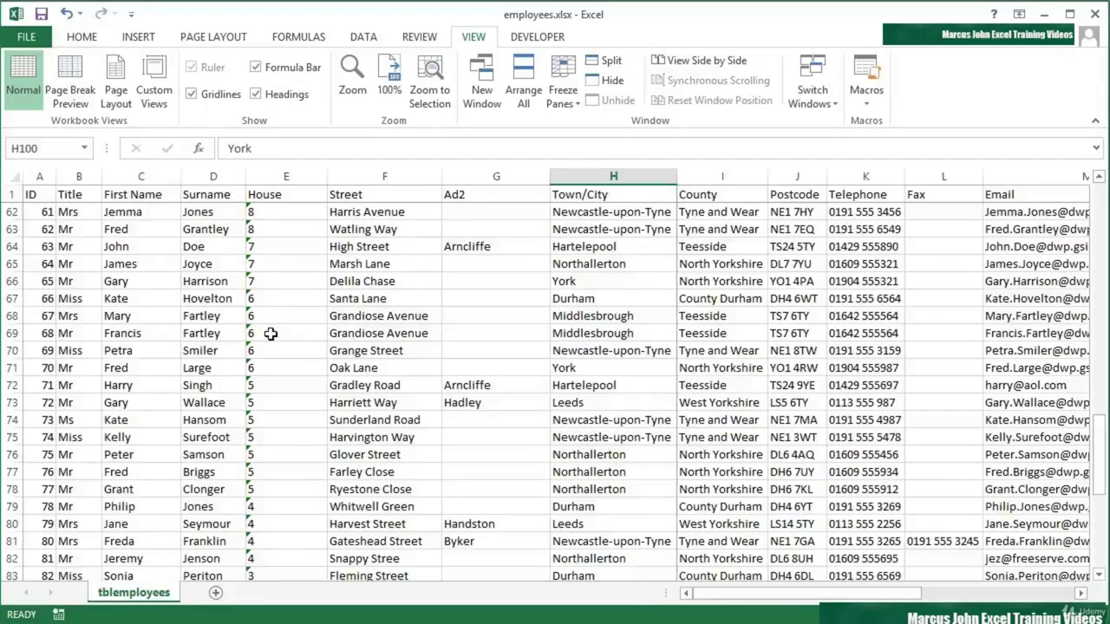
Step: Enter "Harry the Spider" in cell H333, far below the employee data in the Town/City column
key("Down")
key("Down")
key("Down")
key("Down")
key("Down")
key("Down")
key("Down")
key("Down")
key("Down")
key("Down")
key("Down")
key("Down")
key("Down")
key("Down")
key("Down")
key("Down")
key("Down")
key("Down")
key("Down")
key("Down")
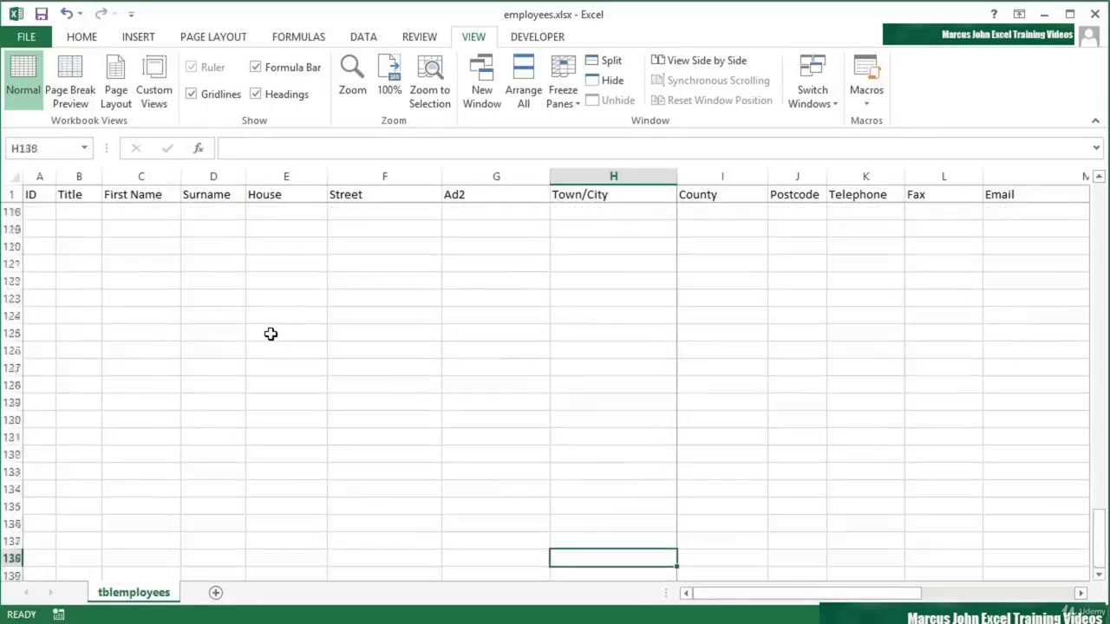
key("Down")
key("Down")
key("Down")
key("Down")
key("Down")
key("Down")
key("Down")
key("Down")
key("Down")
key("Down")
key("Down")
key("Down")
key("Down")
key("Down")
key("Down")
key("Down")
key("Down")
key("Down")
key("Down")
key("Down")
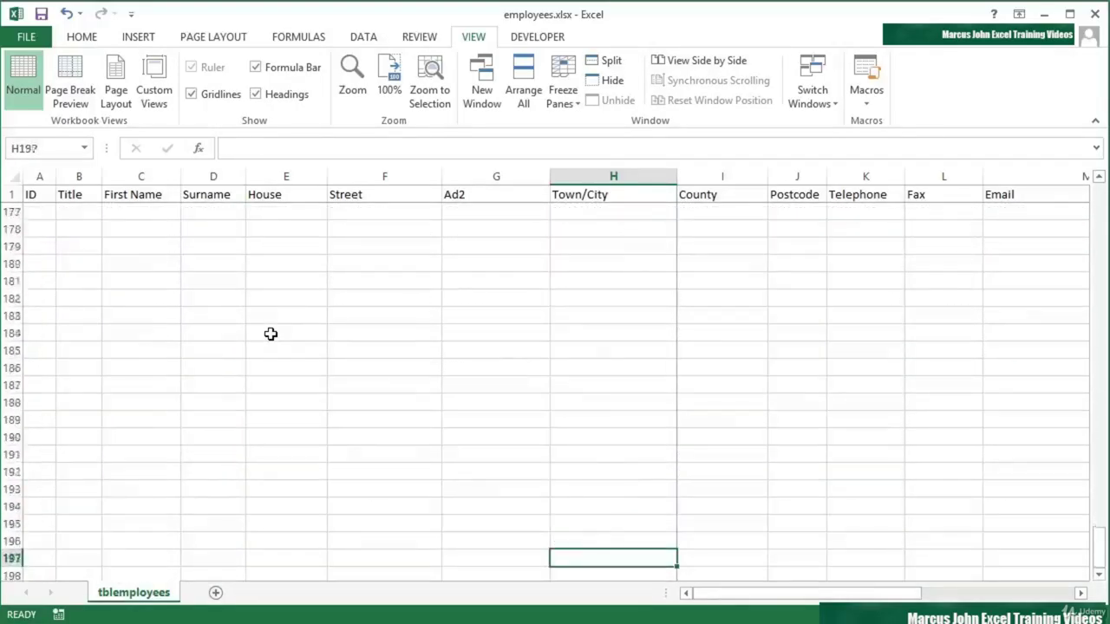
key("Down")
key("Down")
key("Down")
key("Down")
key("Down")
key("Down")
key("Down")
key("Down")
key("Down")
key("Down")
key("Down")
key("Down")
key("Down")
key("Down")
key("Down")
key("Down")
key("Down")
key("Down")
key("Down")
key("Down")
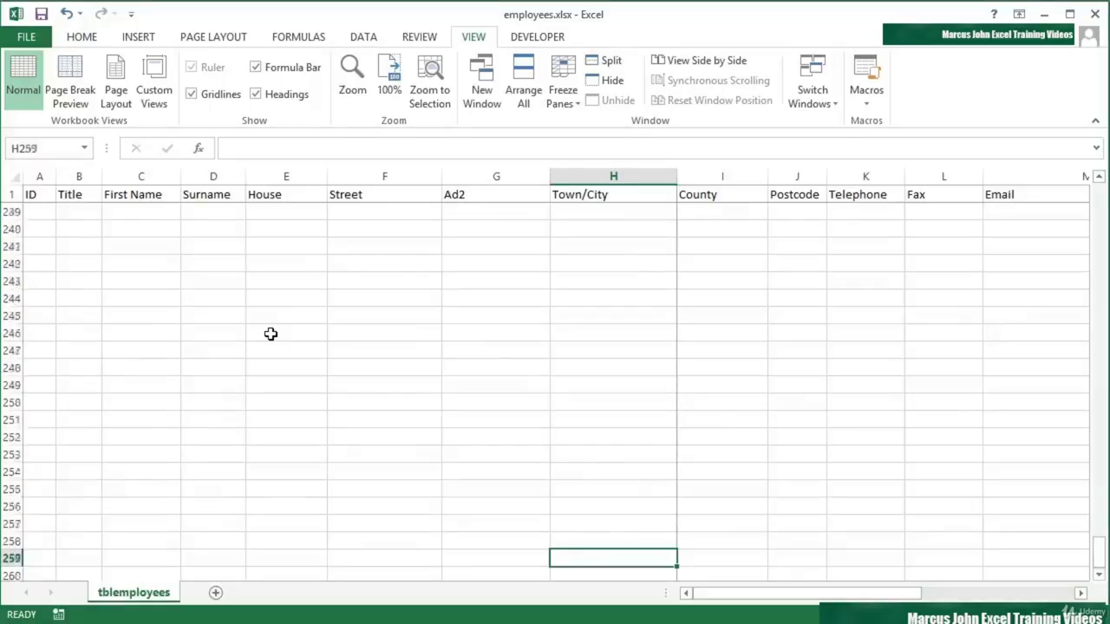
key("Down")
key("Down")
key("Down")
key("Down")
key("Down")
key("Down")
key("Down")
key("Down")
key("Down")
key("Down")
key("Down")
key("Down")
key("Down")
key("Down")
key("Down")
key("Down")
key("Down")
key("Down")
key("Down")
key("Down")
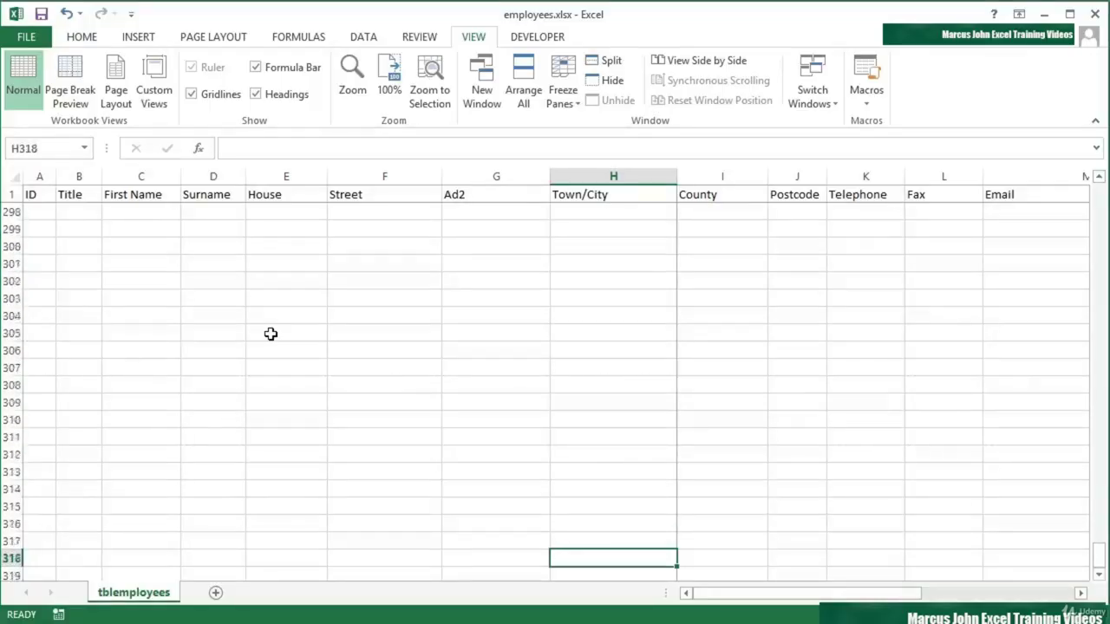
key("Down")
key("Down")
key("Down")
key("Down")
key("Down")
key("Down")
key("Down")
key("Down")
key("Down")
key("Down")
key("Down")
key("Down")
key("Down")
key("Down")
key("Down")
type("Harry the Spider")
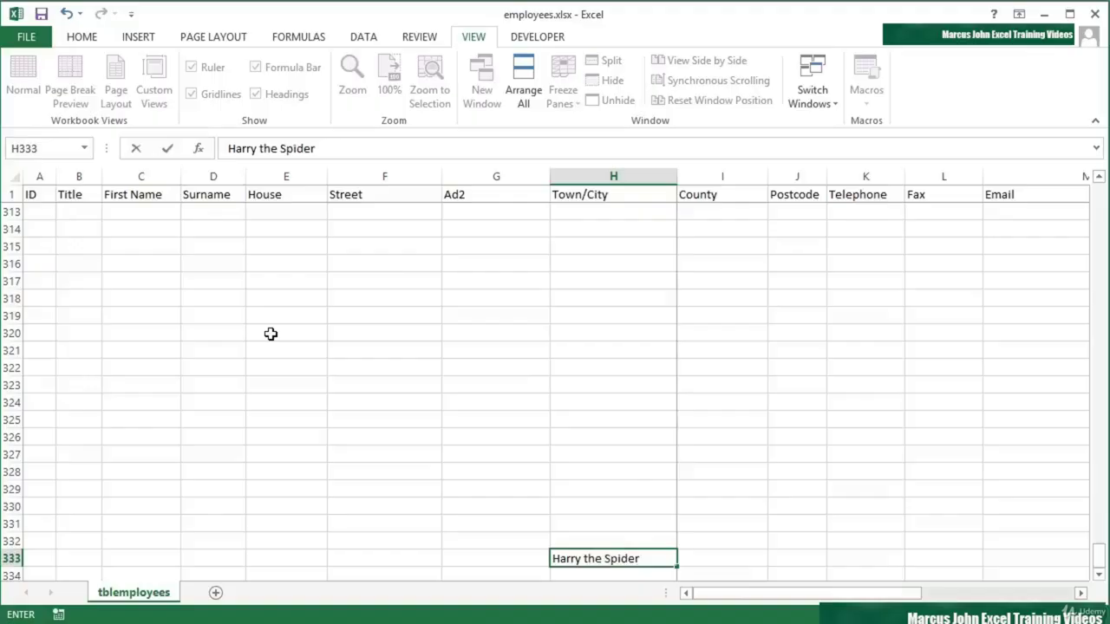
key("Return")
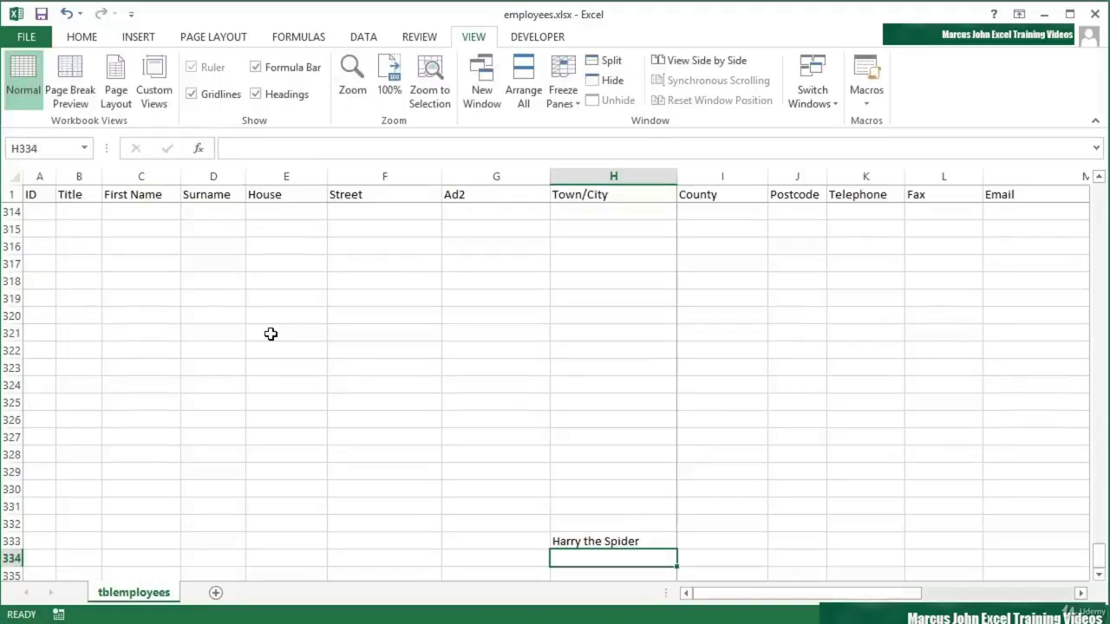
Step: Page through the sheet in the print preview to see how the stray entry in cell H333 prints
key("Up")
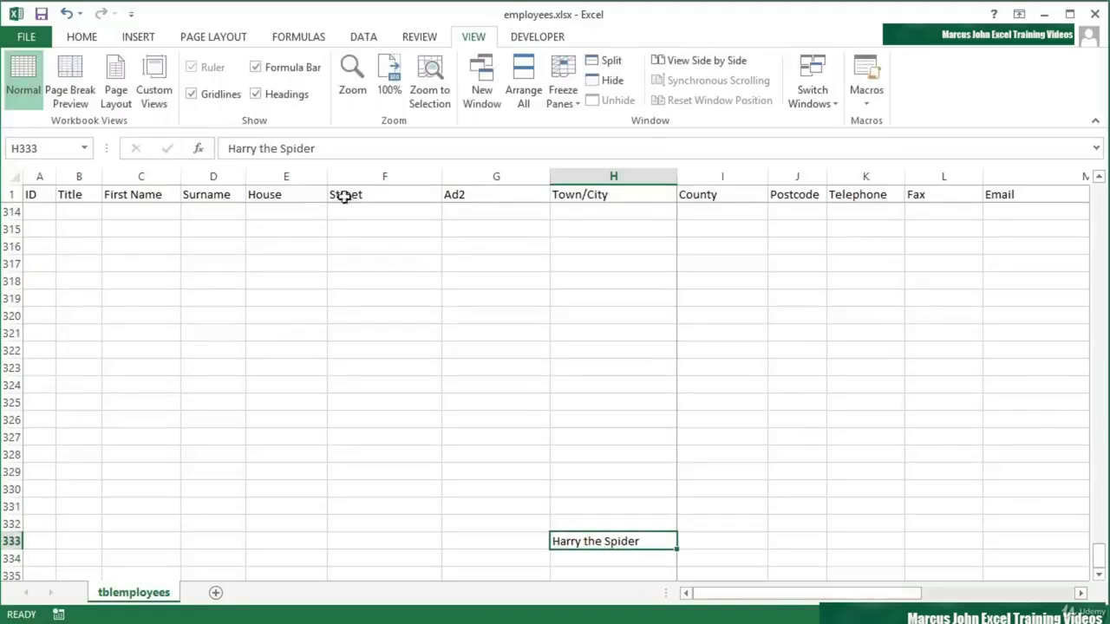
left_click(26, 38)
left_click(52, 241)
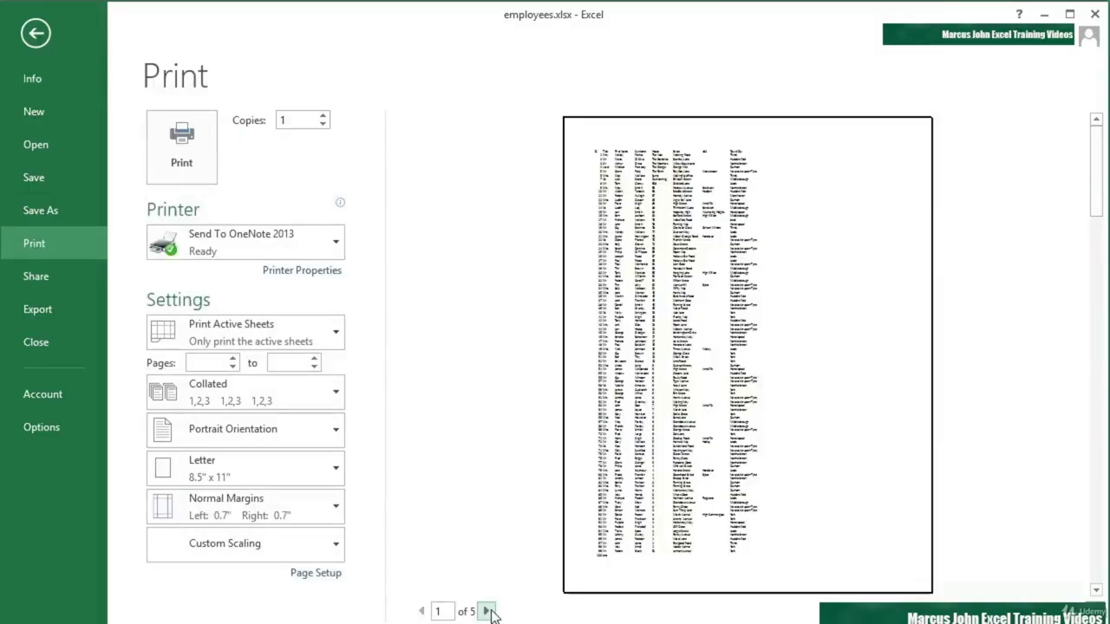
left_click(487, 611)
left_click(488, 611)
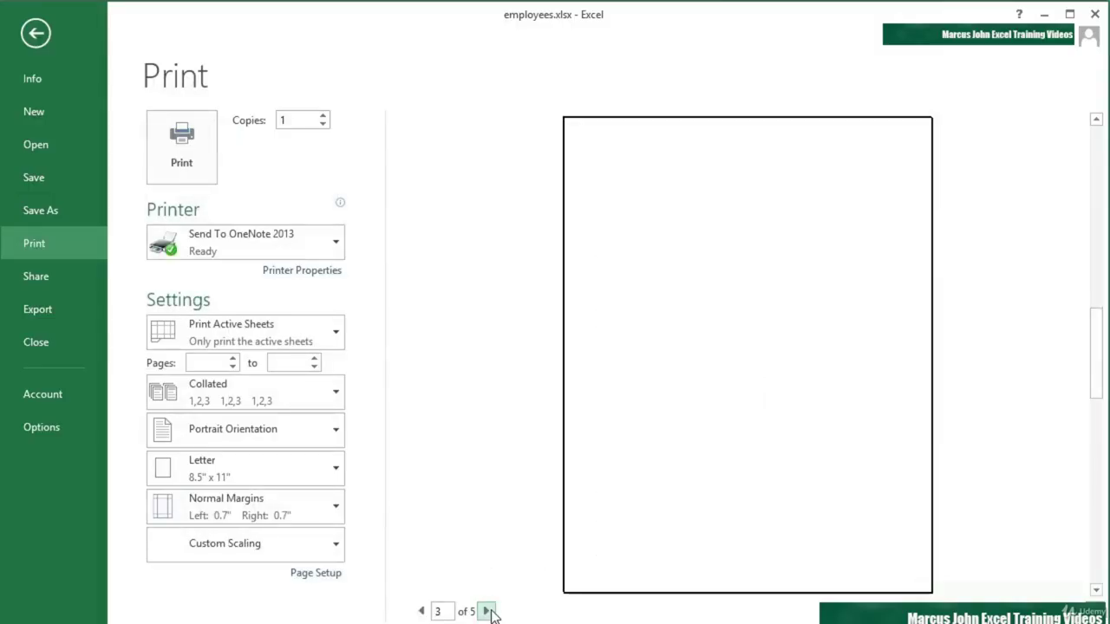
left_click(487, 611)
left_click(487, 612)
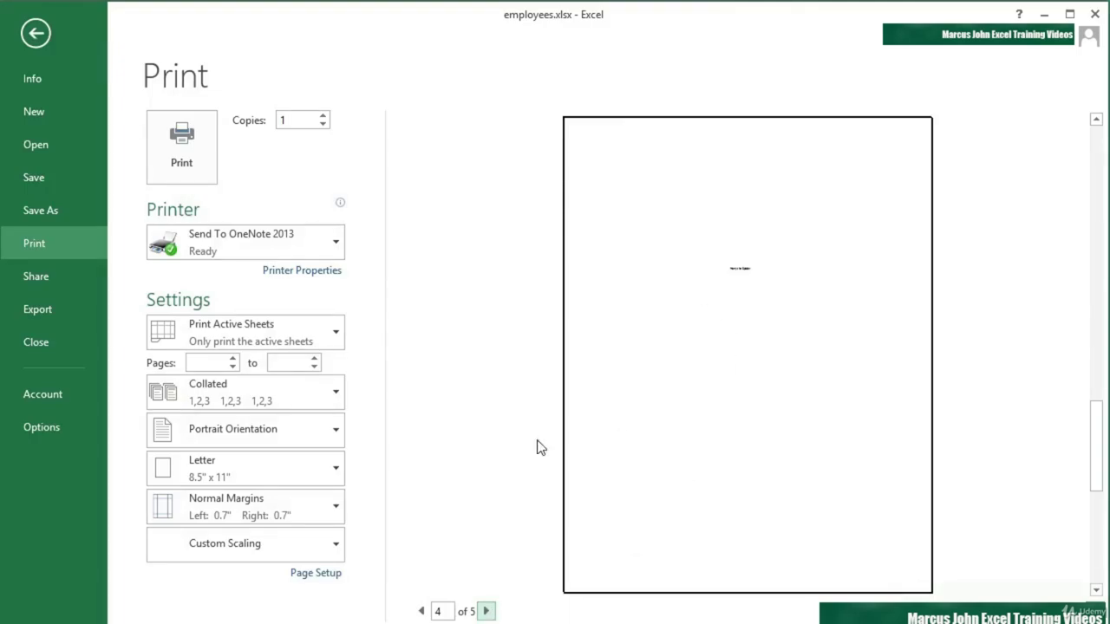
key("Escape")
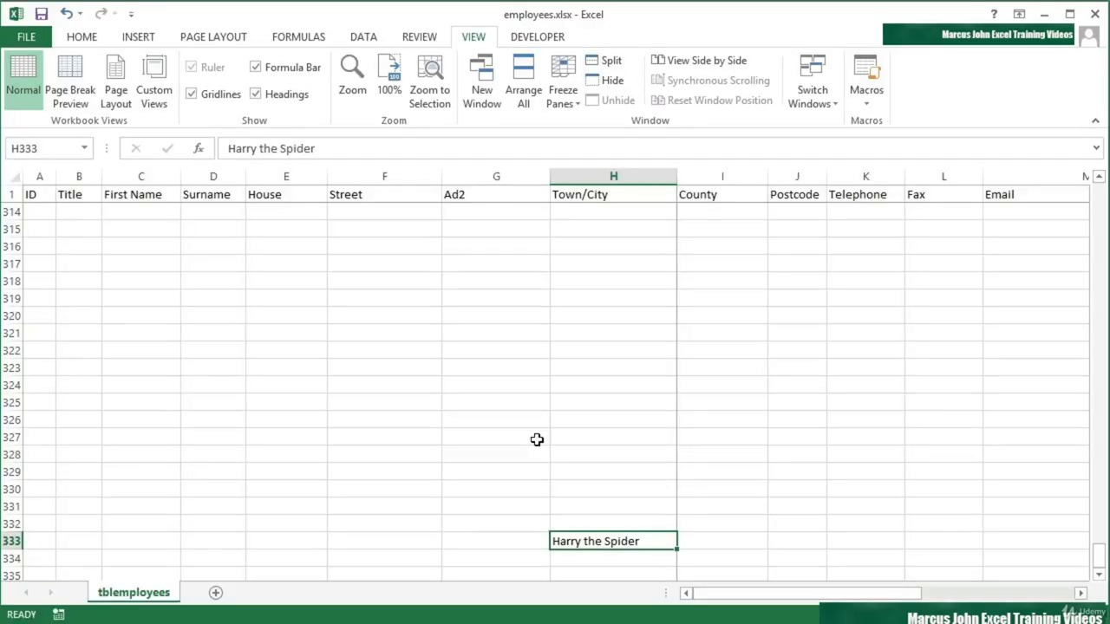
Step: Set the print area to A1:R100, covering the employee data from the ID column to the Department column
key("End")
key("Up")
key("ctrl+Left")
key("ctrl+Left")
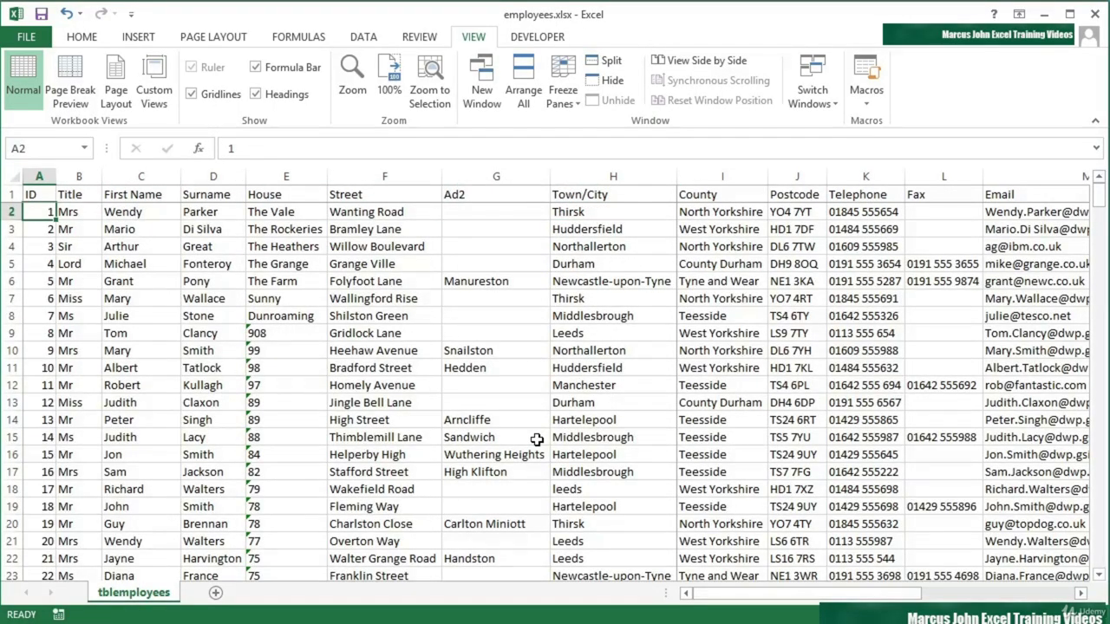
key("Up")
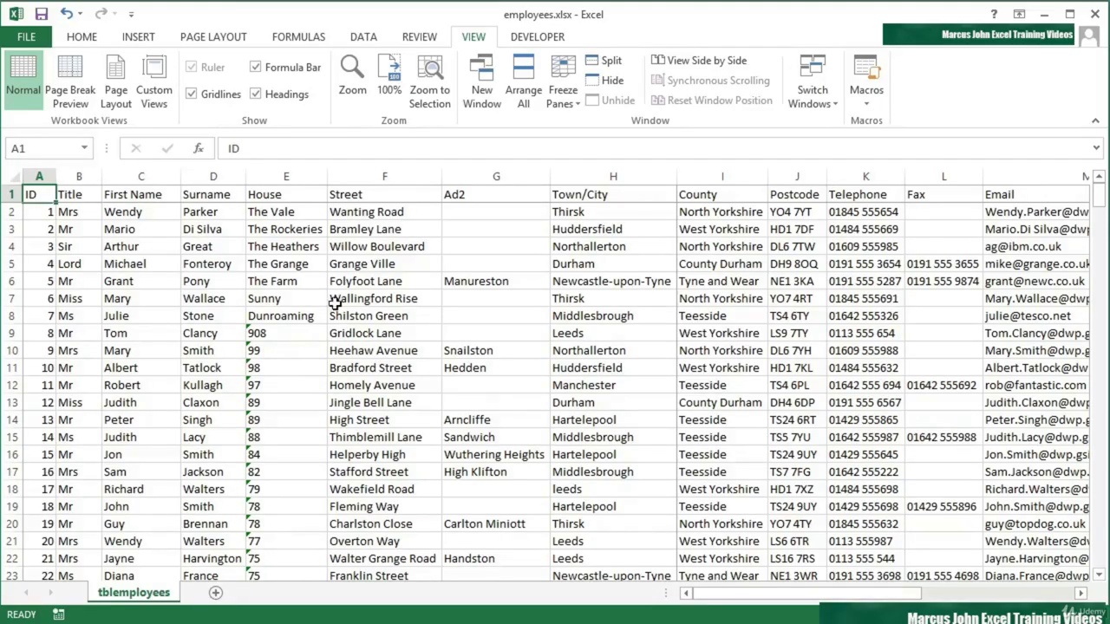
left_click(212, 39)
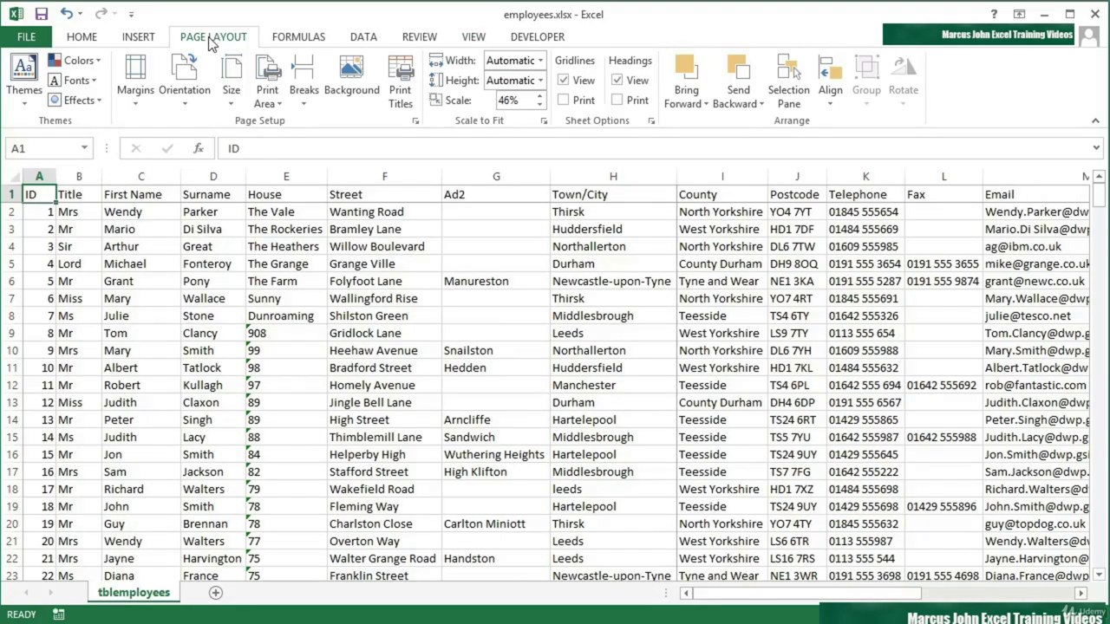
key("shift+Right")
key("shift+Right")
key("shift+Right")
key("shift+Right")
key("shift+Right")
key("shift+Right")
key("shift+Right")
key("shift+Right")
key("shift+Right")
key("shift+Right")
key("shift+Right")
key("shift+Right")
key("shift+Right")
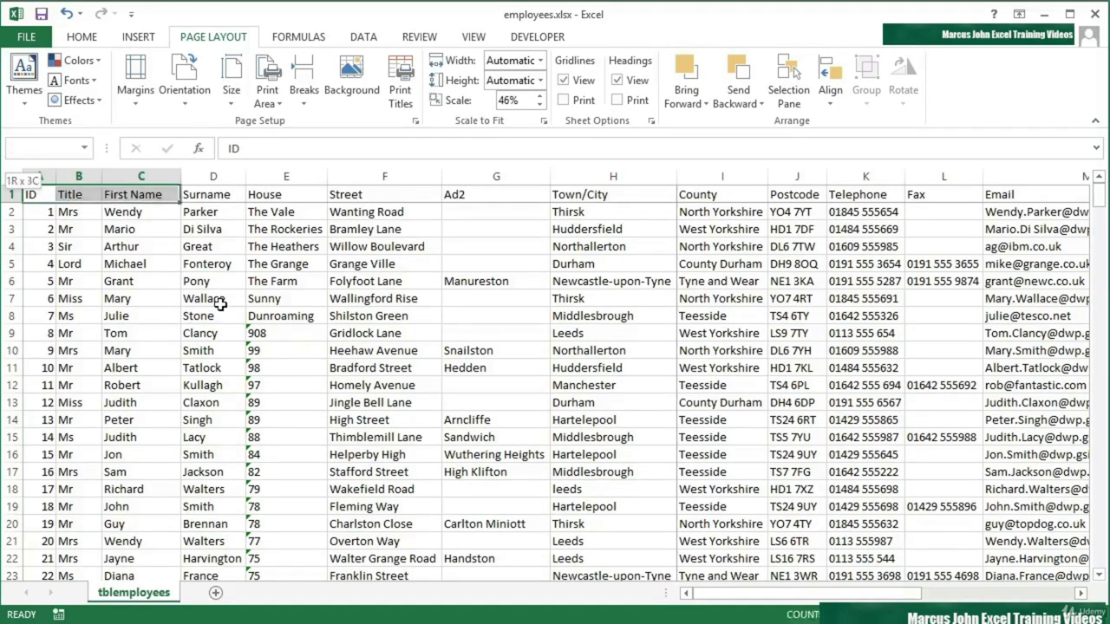
key("shift+Right")
key("shift+Right")
key("shift+Right")
key("shift+Right")
key("shift+Right")
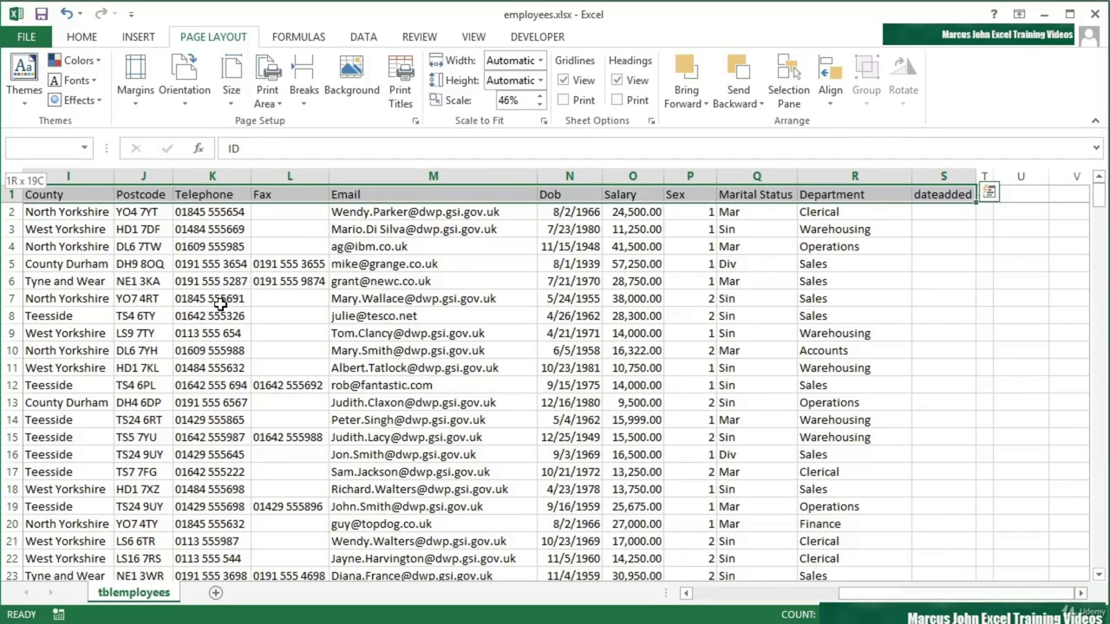
key("shift+Left")
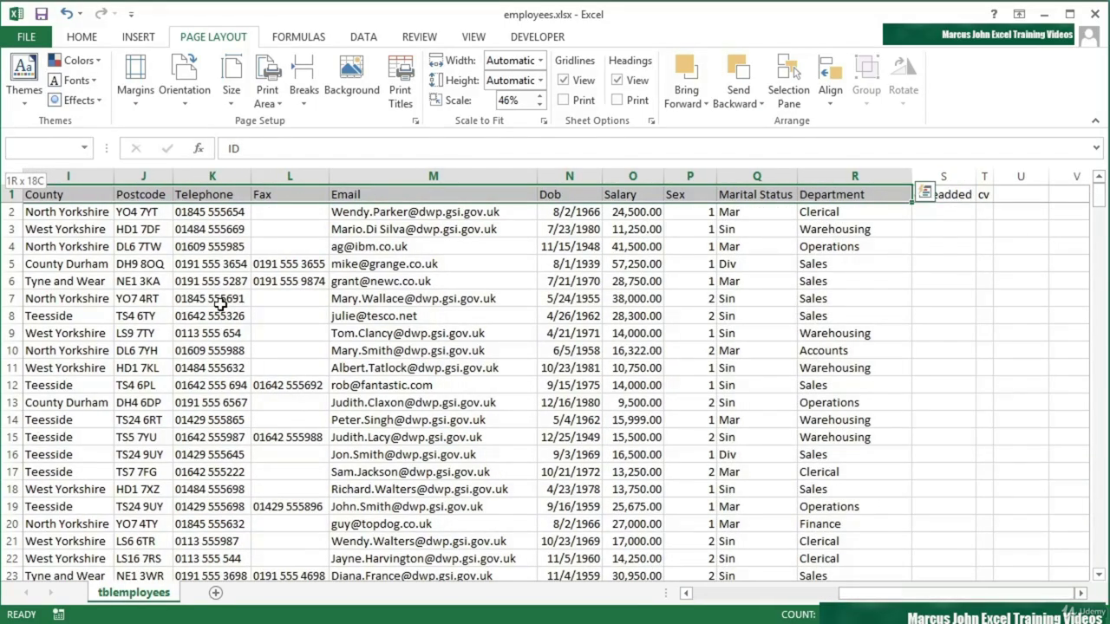
key("shift+Down")
key("shift+Down")
key("shift+Down")
key("shift+Down")
key("shift+Down")
key("shift+Down")
key("shift+Down")
key("shift+Down")
key("shift+Down")
key("shift+Down")
key("shift+Down")
key("shift+Down")
key("shift+Down")
key("shift+Down")
key("shift+Down")
key("shift+Down")
key("shift+Down")
key("shift+Down")
key("shift+Down")
key("shift+Down")
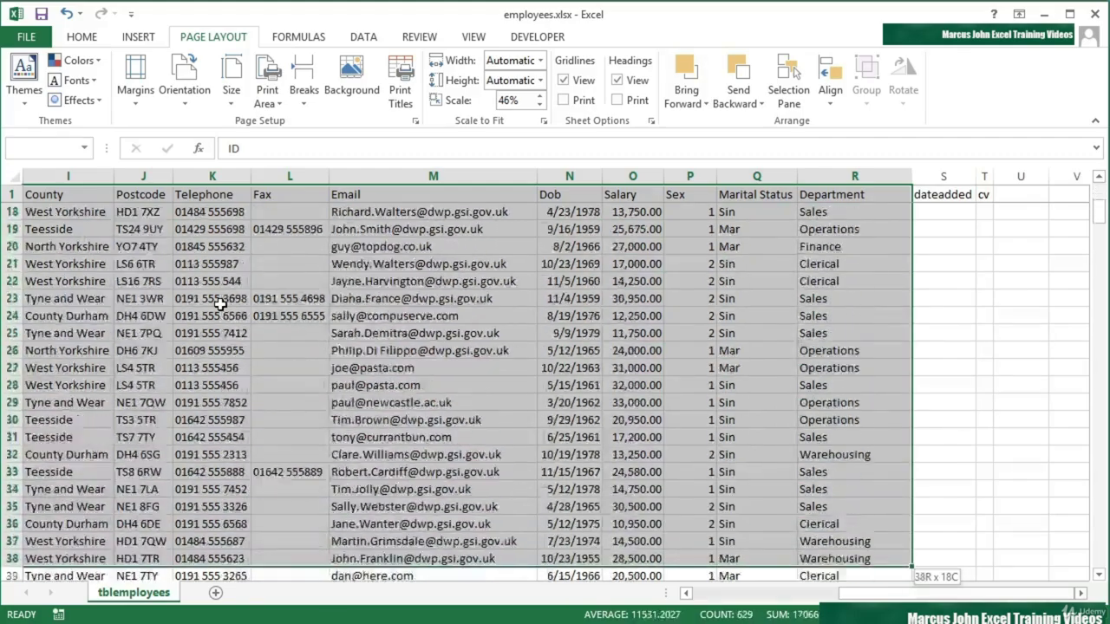
key("shift+Down")
key("shift+Down")
key("shift+Down")
key("shift+Down")
key("shift+Down")
key("shift+Down")
key("shift+Down")
key("shift+Down")
key("shift+Down")
key("shift+Down")
key("shift+Down")
key("shift+Down")
key("shift+Down")
key("shift+Down")
key("shift+Down")
key("shift+Down")
key("shift+Down")
key("shift+Down")
key("shift+Down")
key("shift+Down")
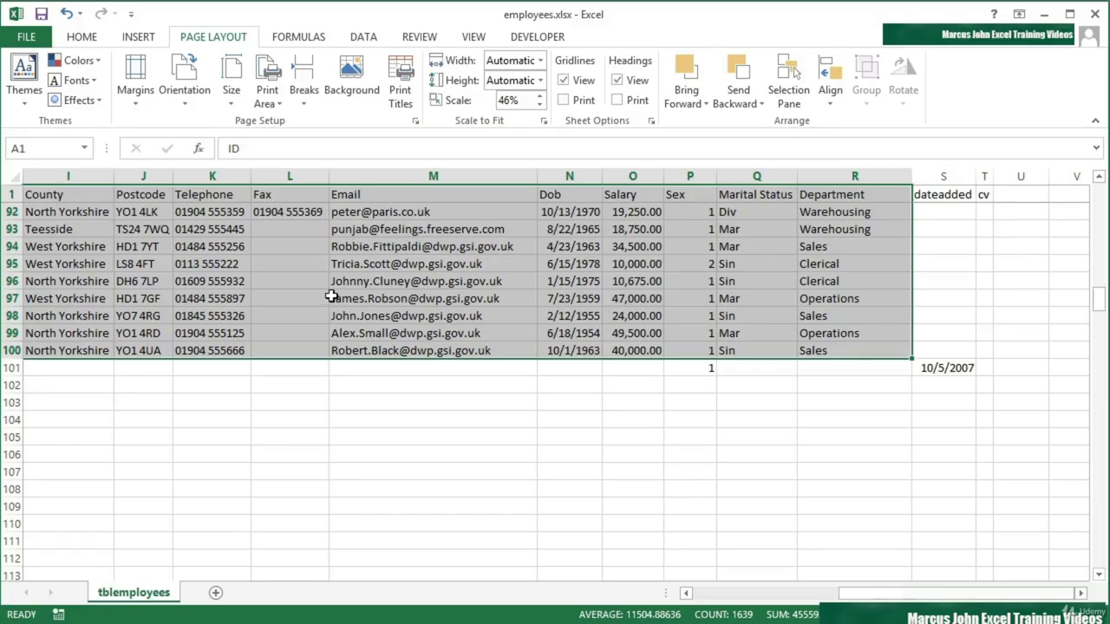
left_click(274, 105)
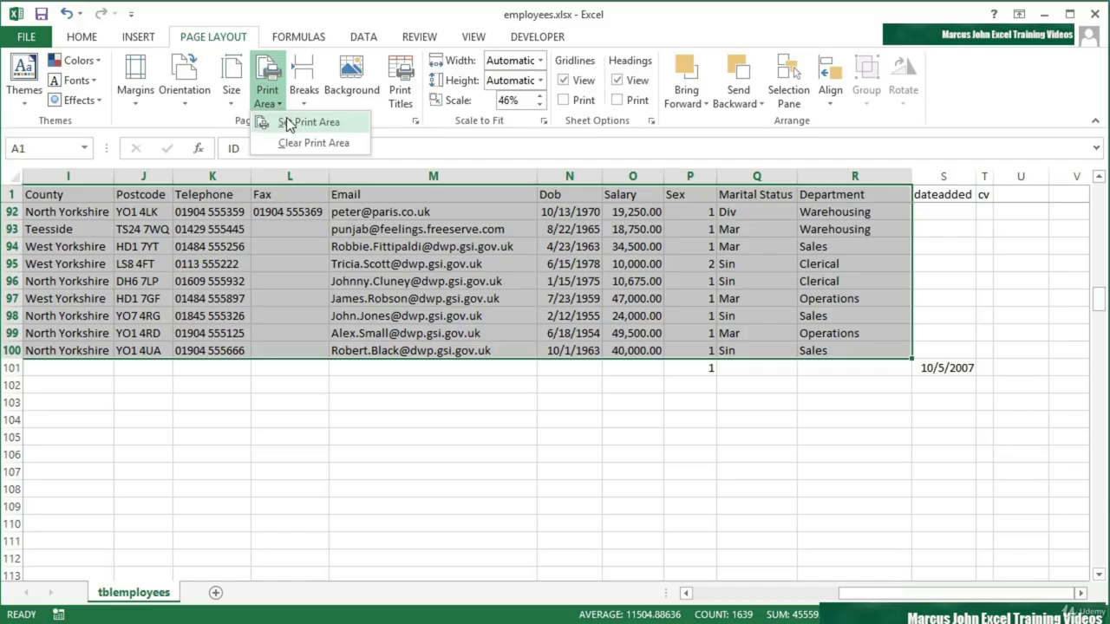
left_click(286, 122)
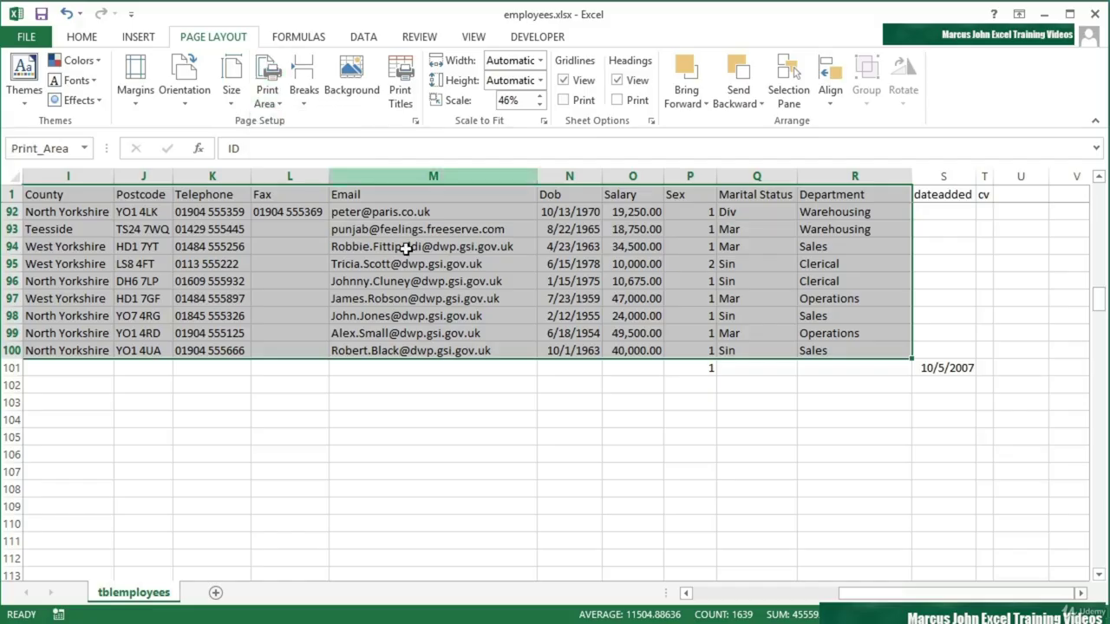
left_click(300, 345)
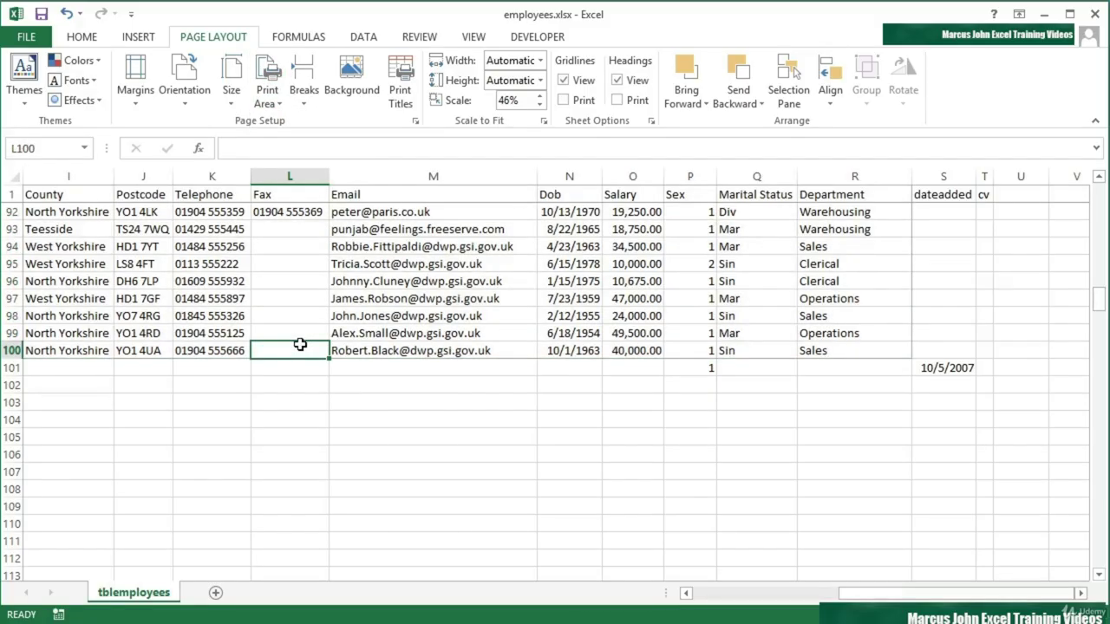
Step: Check both pages of the new print area in the print preview
key("ctrl+p")
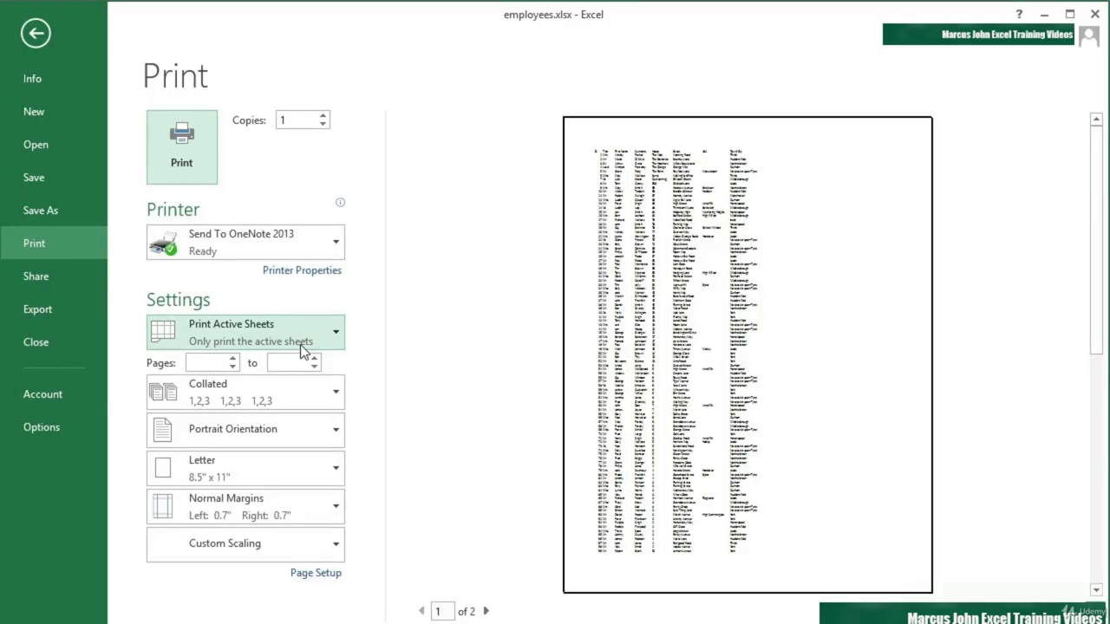
left_click(487, 611)
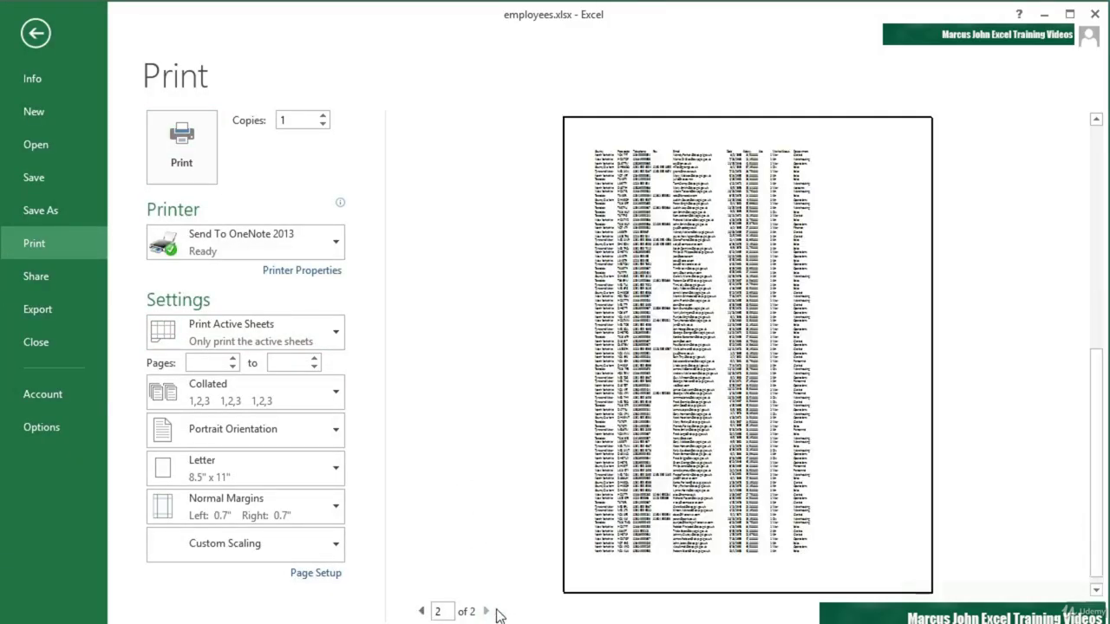
left_click(422, 611)
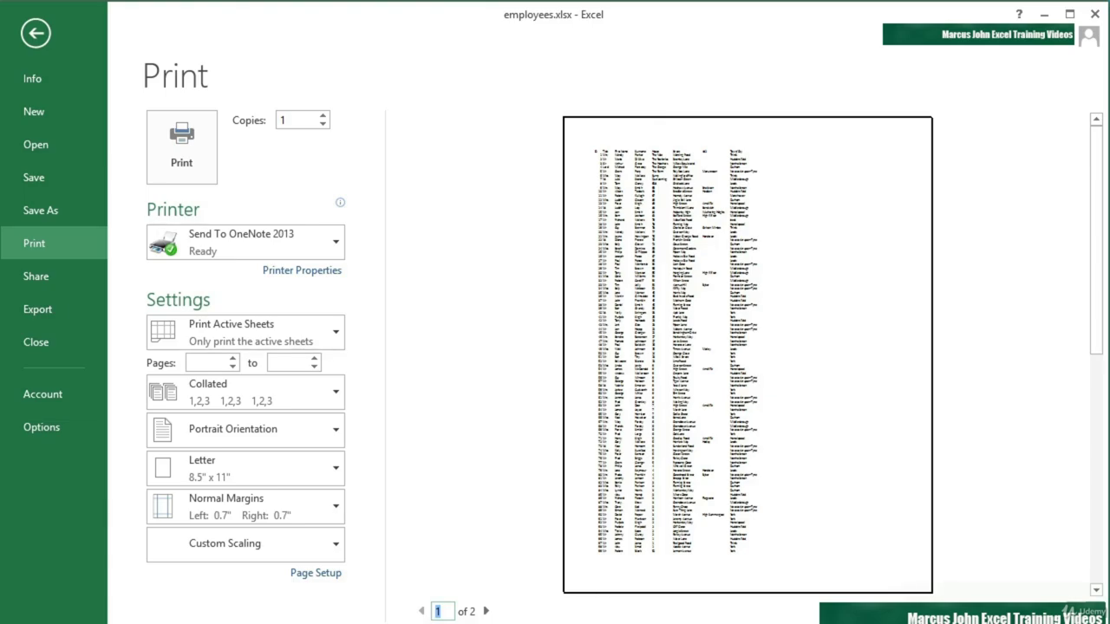
Step: Show the preview margins and widen the printable area: top and bottom out to the header and footer lines, left 0.34", right 0.26"
left_click(1075, 612)
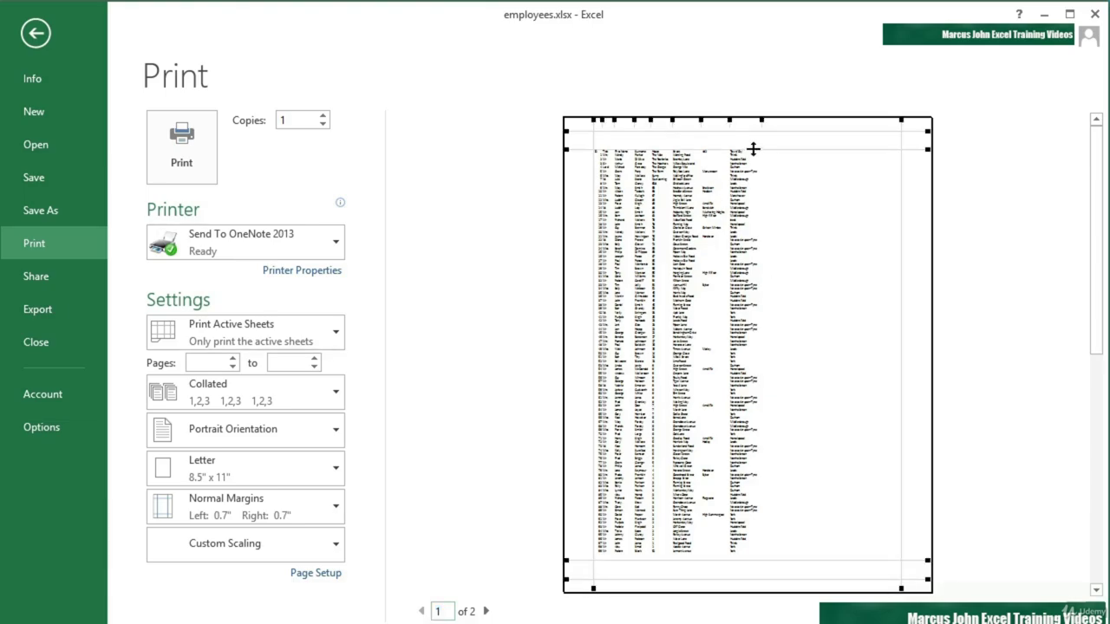
left_click_drag(751, 149, 756, 133)
left_click_drag(796, 561, 793, 578)
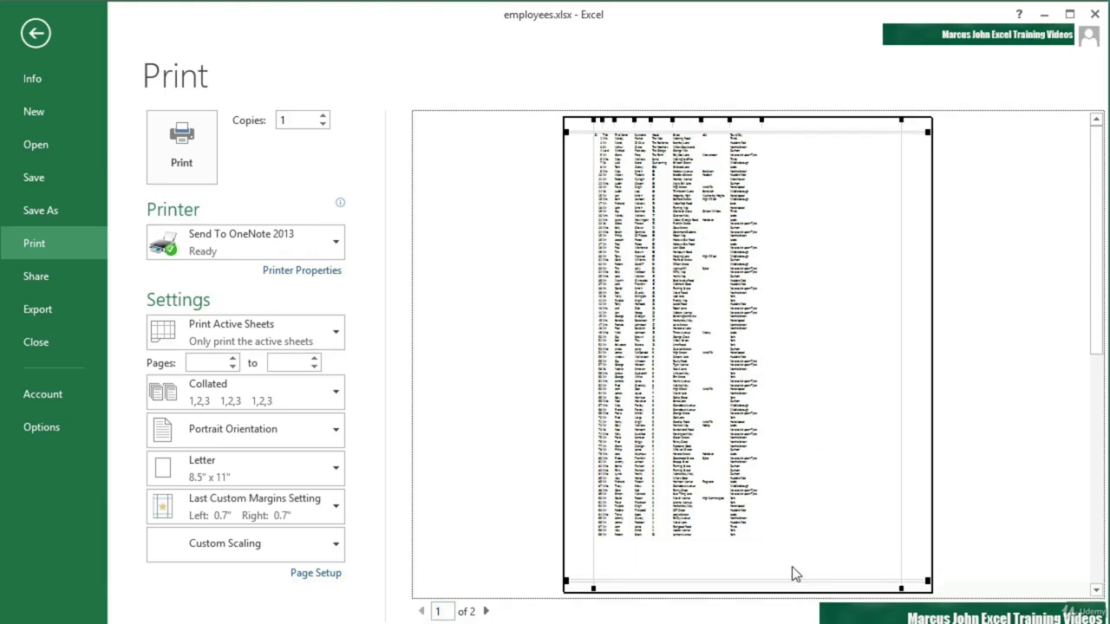
left_click_drag(592, 355, 578, 353)
left_click_drag(898, 372, 921, 372)
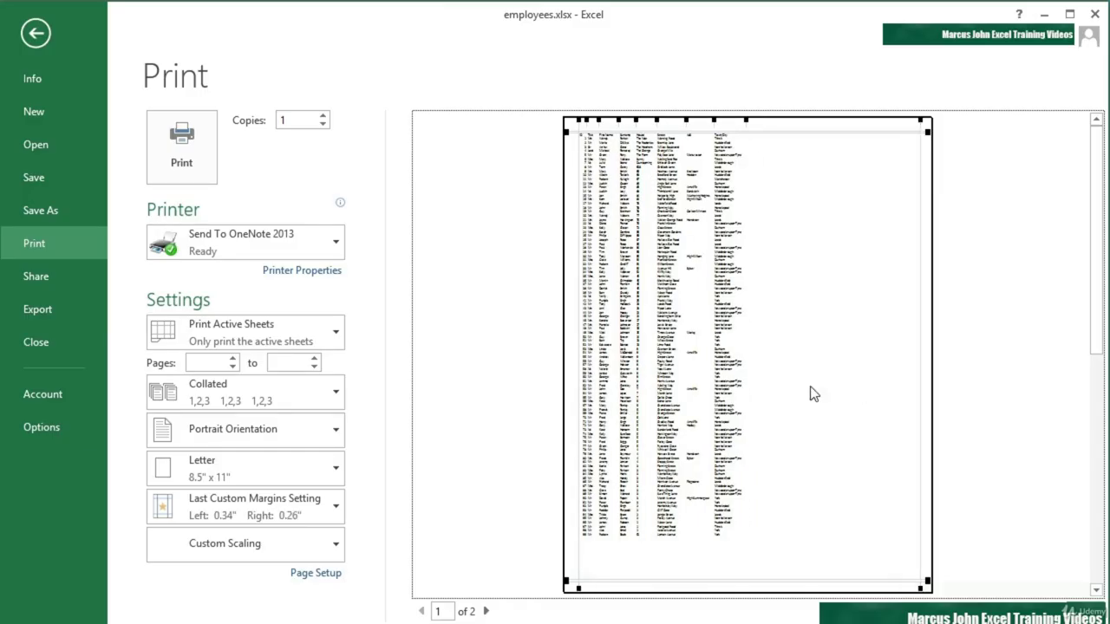
Step: Try landscape orientation for the printout and return it to portrait
left_click(328, 438)
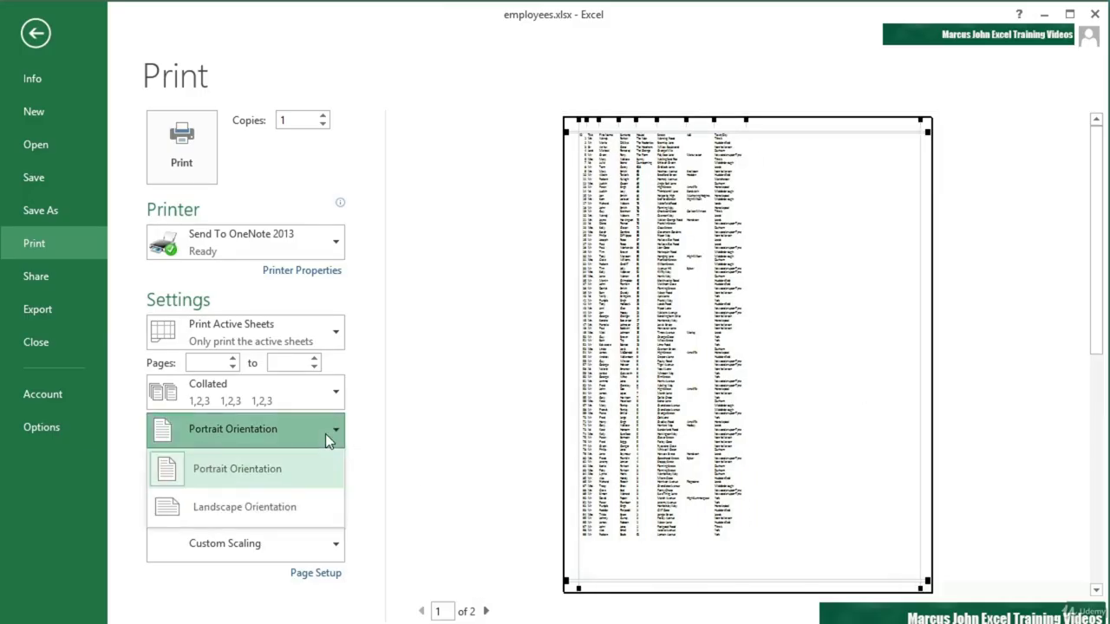
left_click(261, 512)
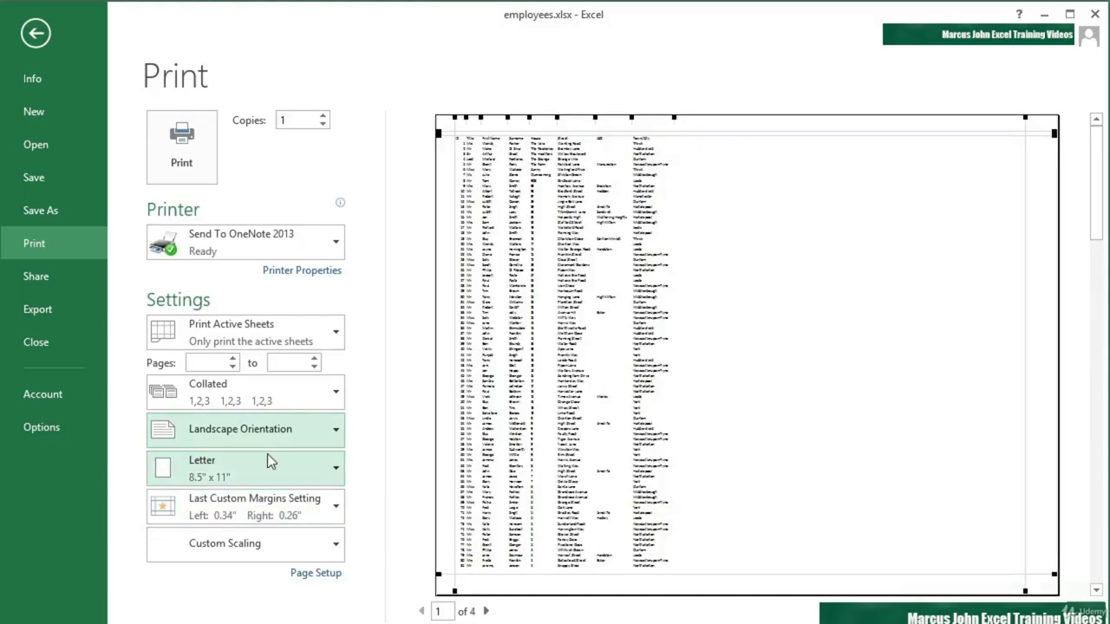
left_click(262, 430)
left_click(246, 469)
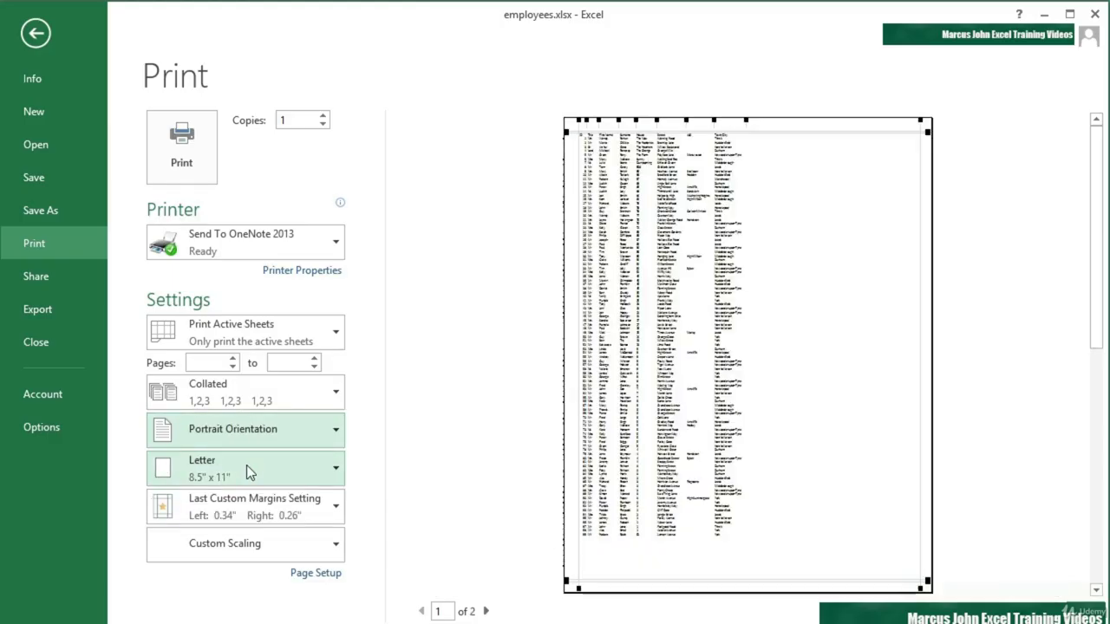
Step: Set the print scaling to 100% of normal size and page through the preview to page 3
left_click(322, 573)
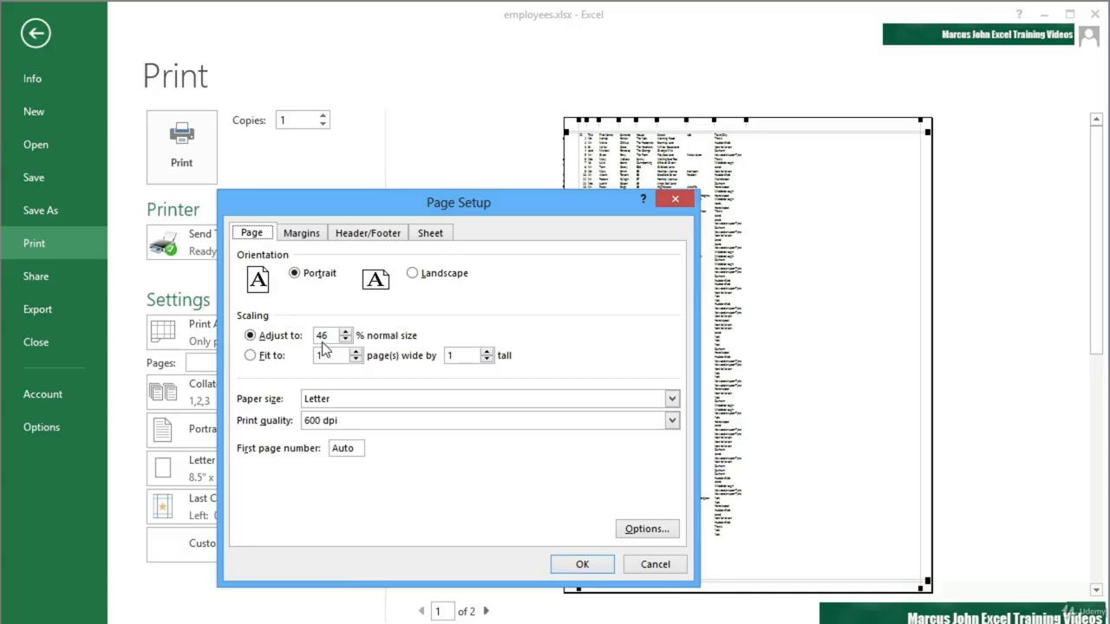
left_click_drag(338, 337, 296, 338)
type("100")
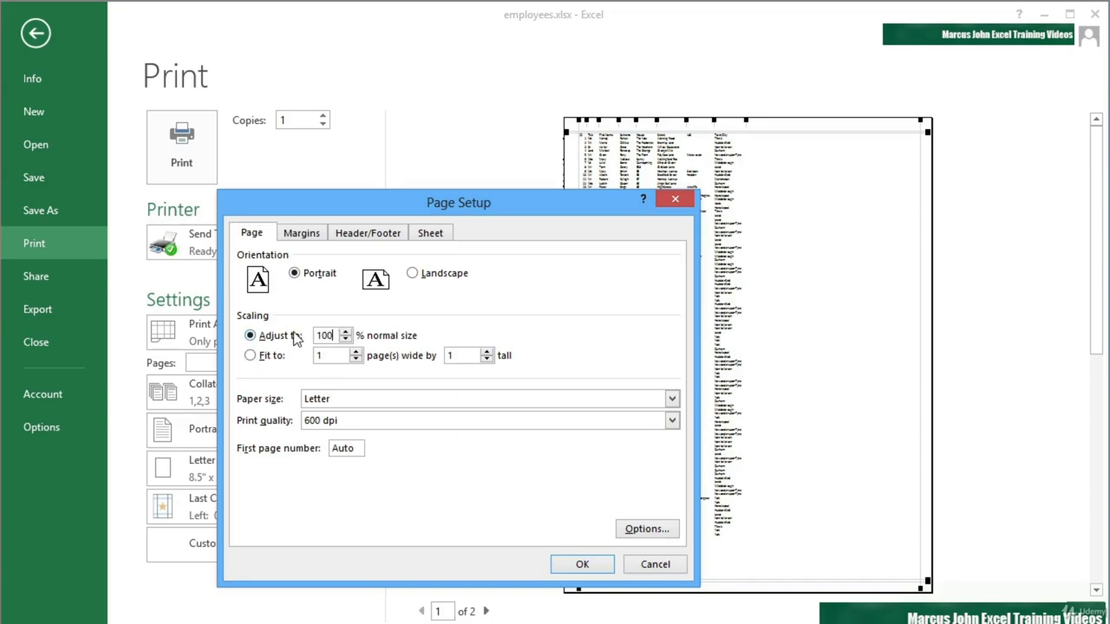
left_click(582, 564)
left_click(487, 611)
left_click(487, 611)
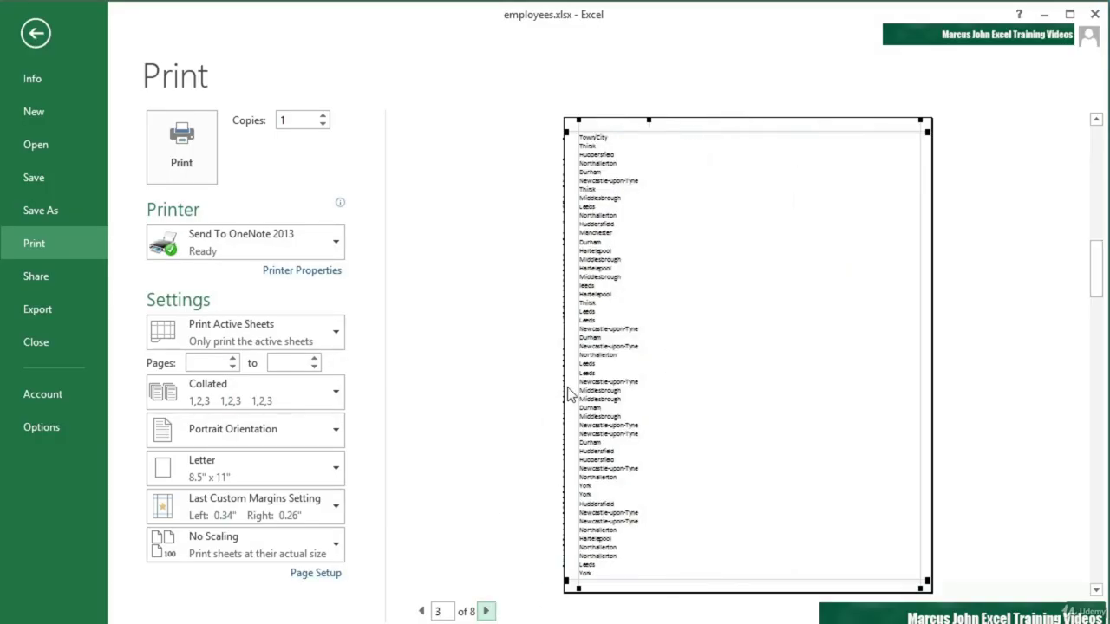
Step: Leave the print preview and show the sheet in Page Break Preview from the first employee rows
left_click(45, 28)
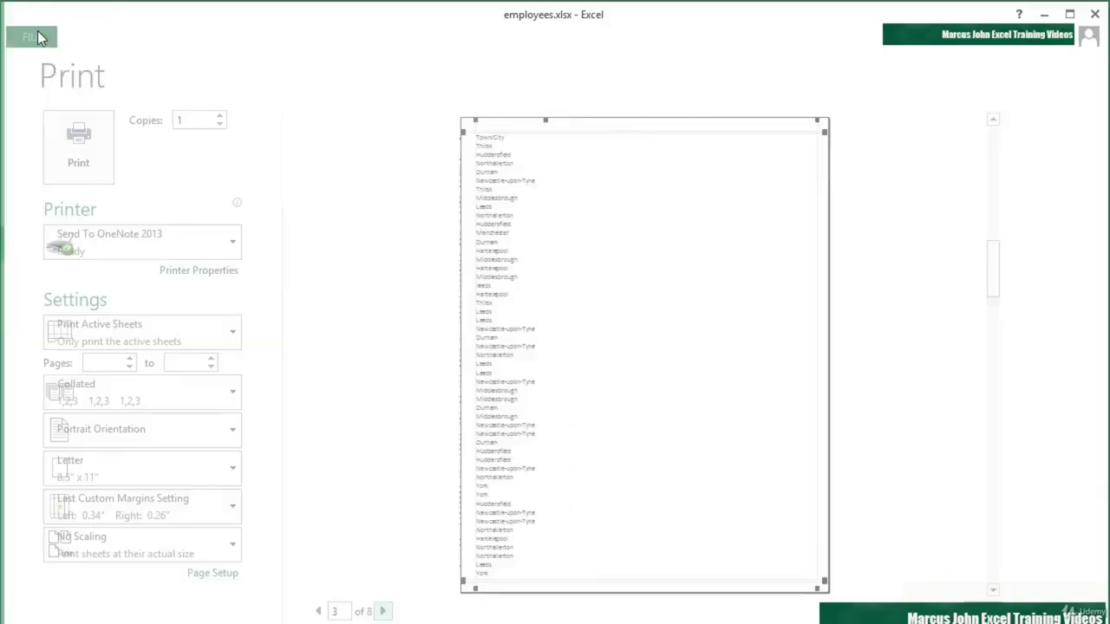
left_click(467, 37)
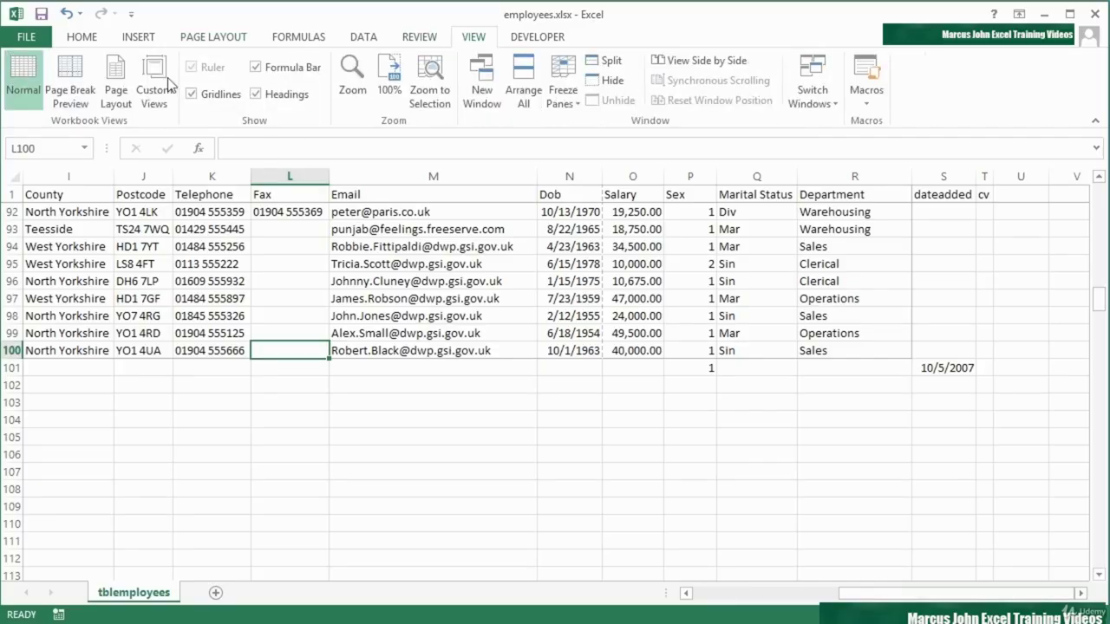
left_click(83, 87)
scroll(273, 333, "up", 15)
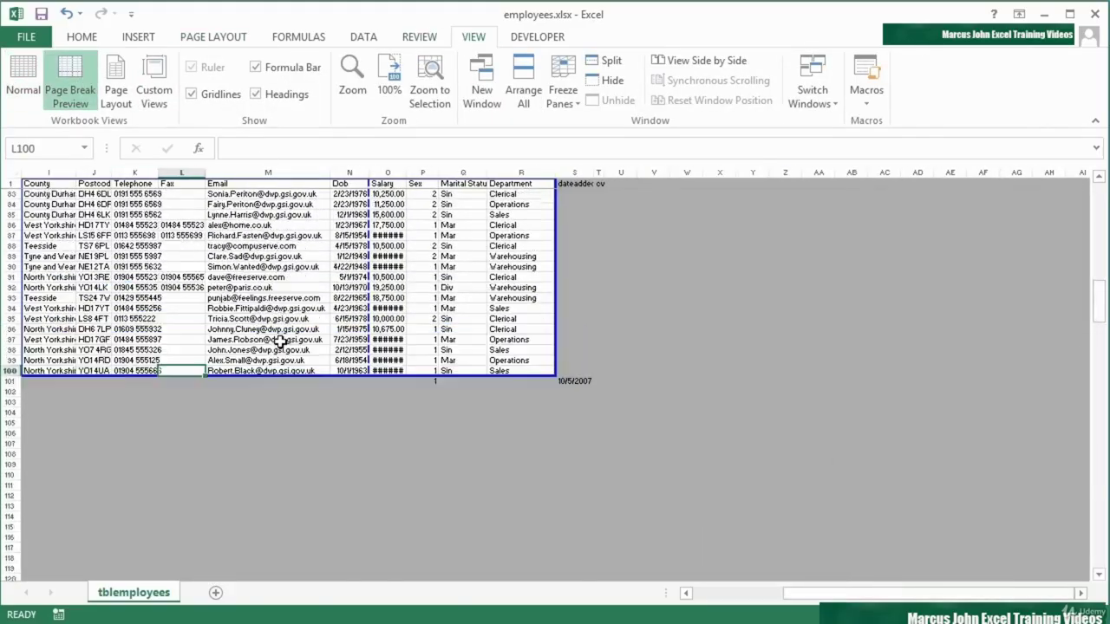
scroll(280, 341, "up", 15)
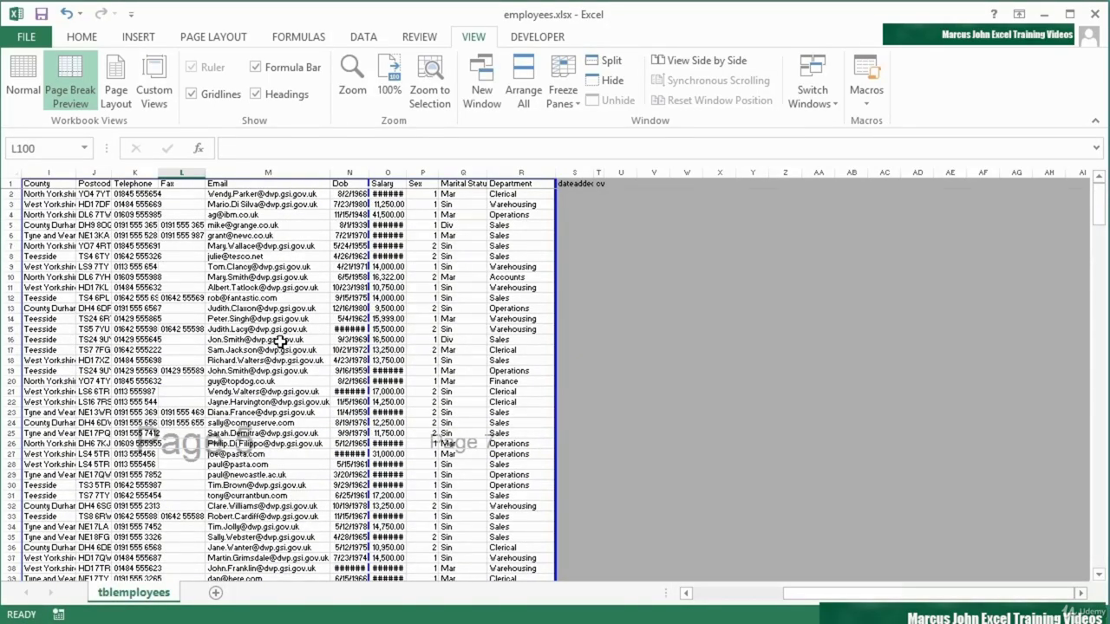
Step: Set the sheet's page orientation to landscape and look at the new page breaks
left_click(225, 37)
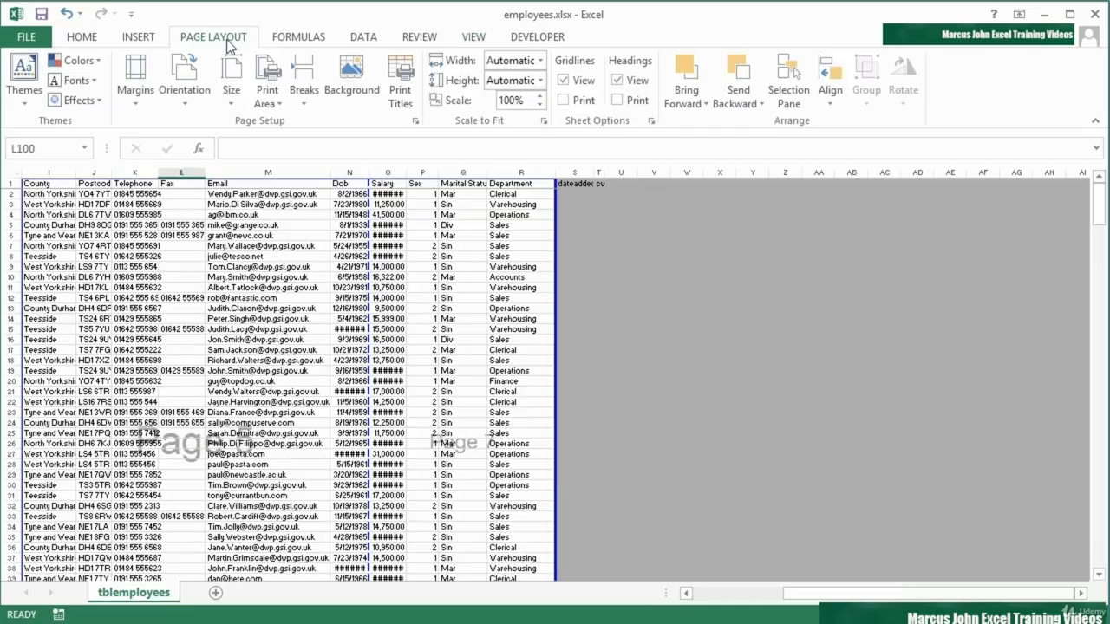
left_click(186, 109)
left_click(211, 165)
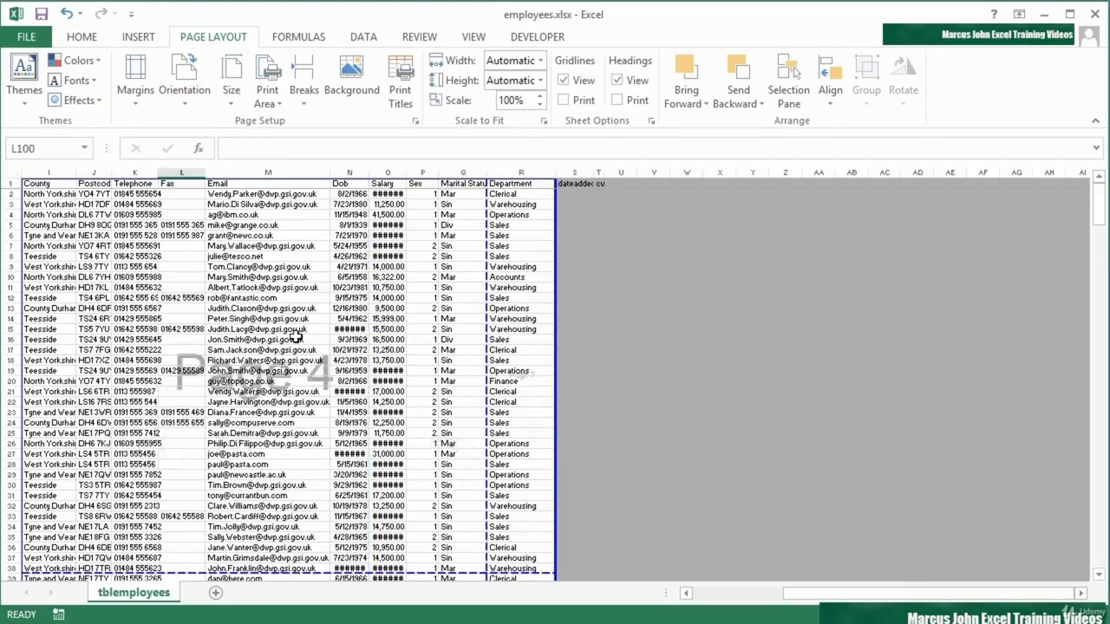
scroll(321, 354, "down", 1)
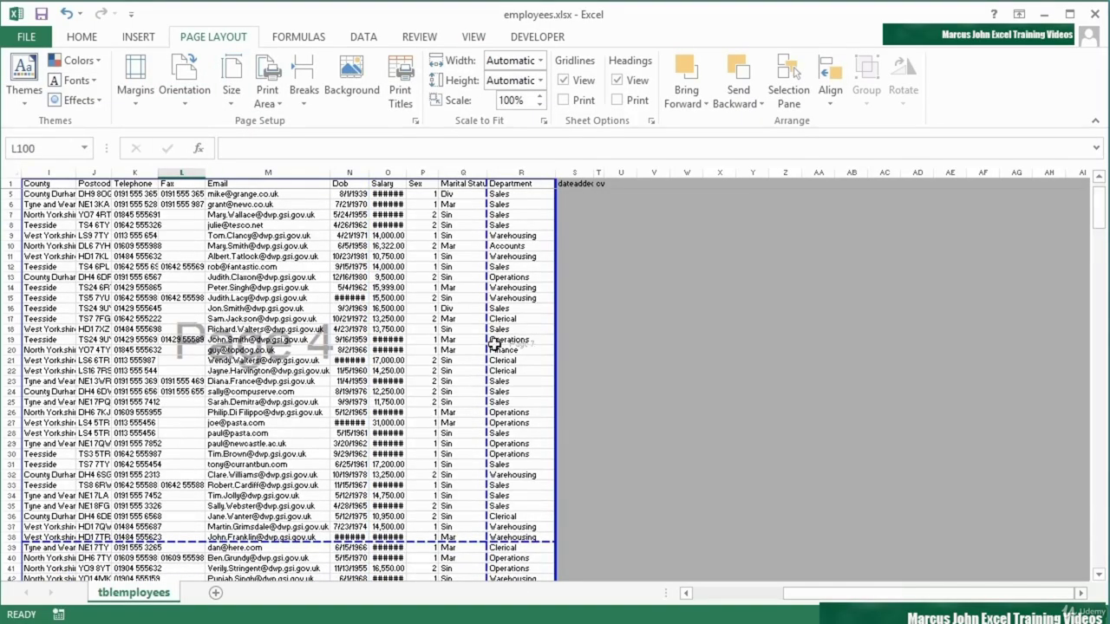
Step: Move the automatic vertical page break before the Department column to that column's outer edge and check the page breaks down to row 100
left_click_drag(485, 362, 553, 363)
scroll(443, 393, "down", 4)
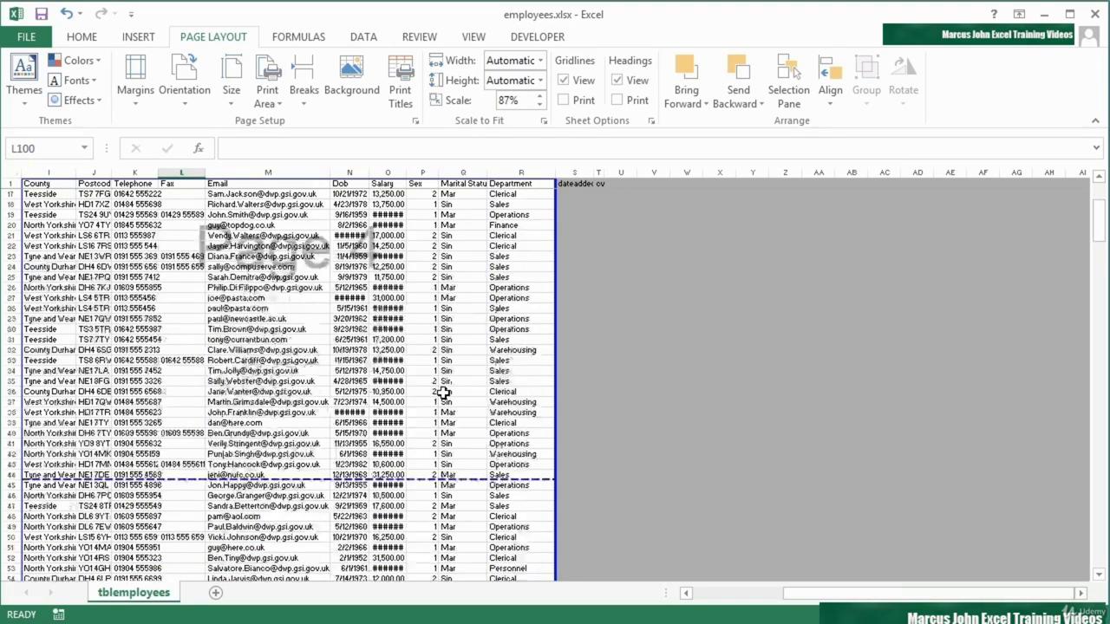
scroll(443, 393, "down", 20)
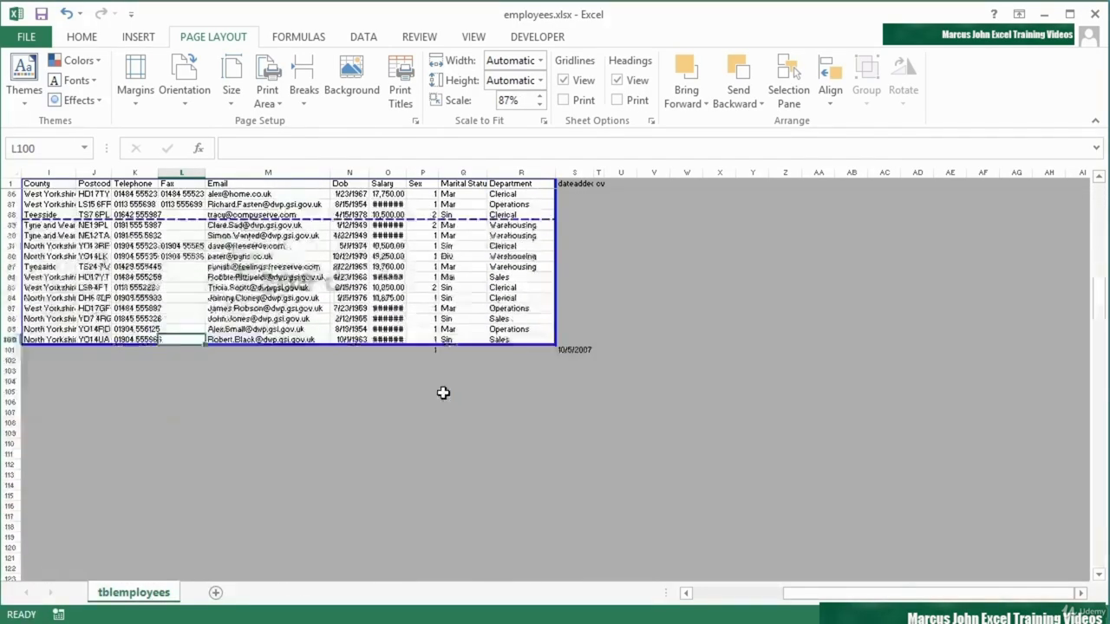
scroll(443, 393, "up", 15)
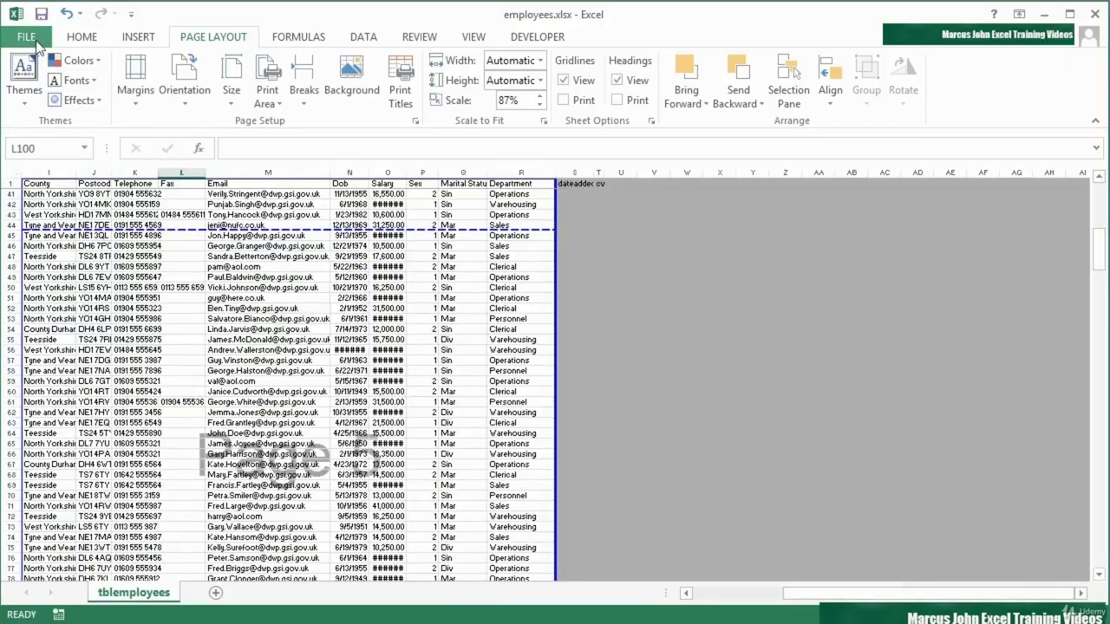
Step: Open the print preview of the sheet and page through it from page 1 to the last page
left_click(35, 40)
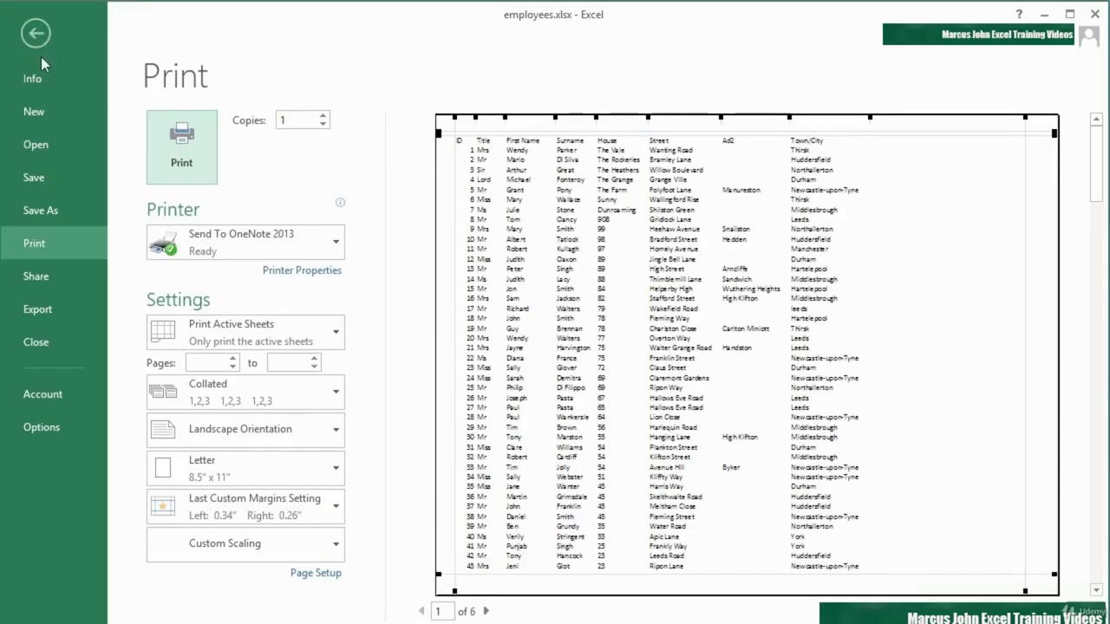
left_click(488, 611)
left_click(489, 612)
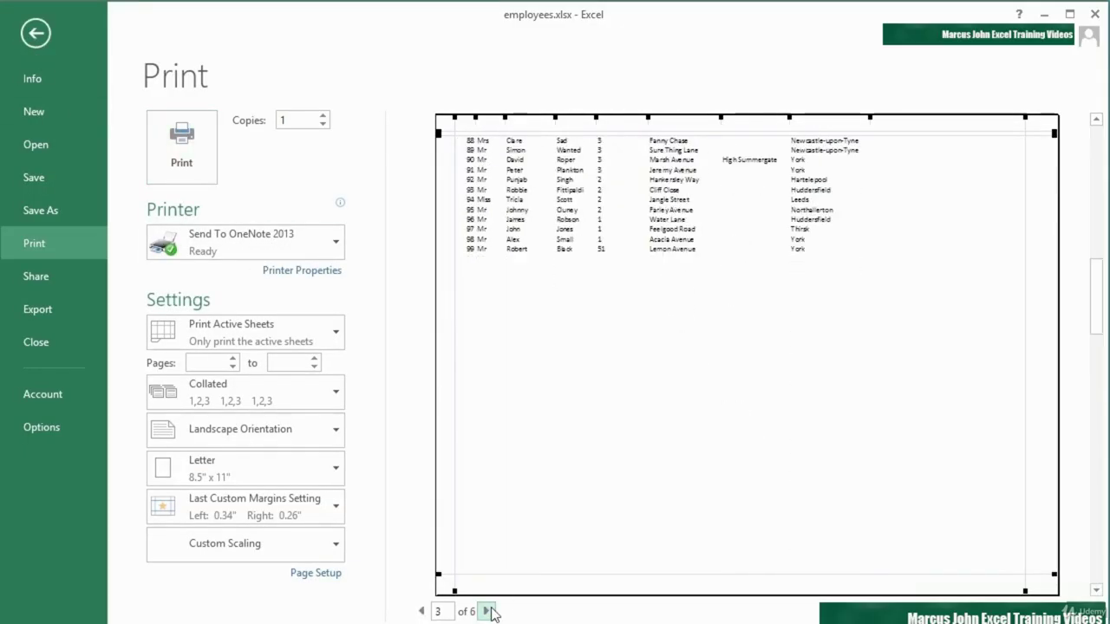
left_click(488, 611)
left_click(488, 612)
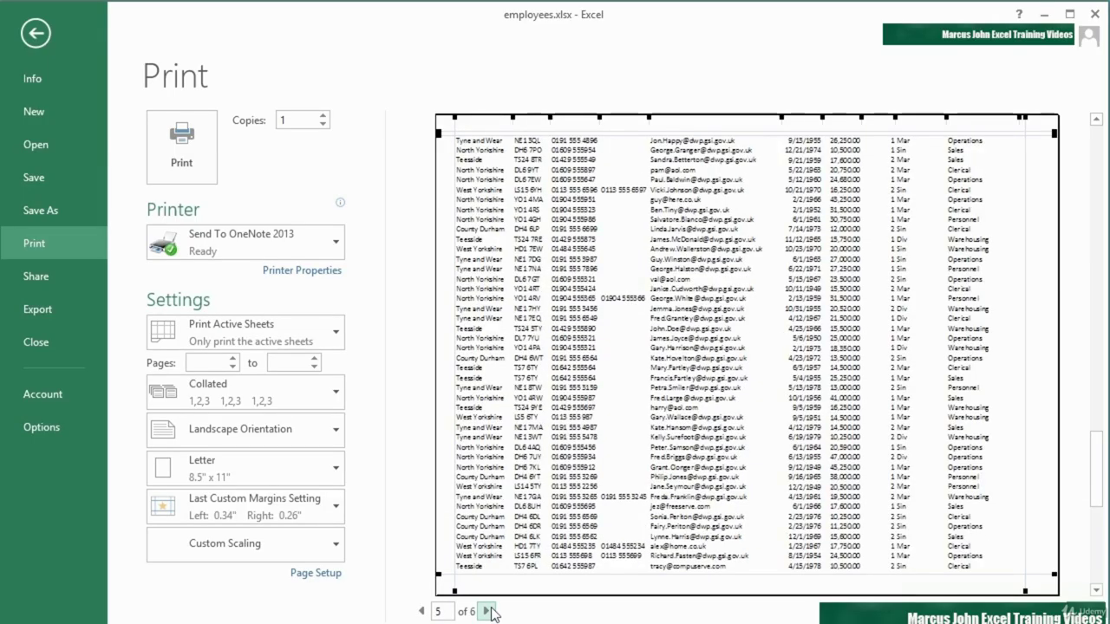
left_click(488, 611)
Step: Page back through the preview to page 1 and forward again to page 3
left_click(421, 612)
left_click(422, 612)
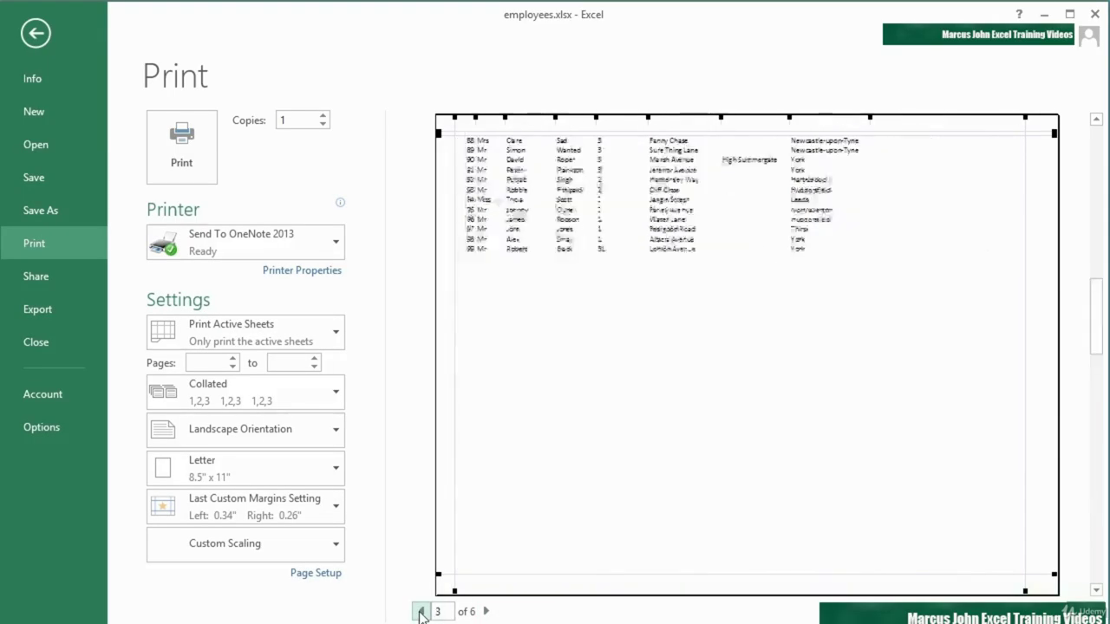
left_click(422, 611)
left_click(421, 611)
left_click(421, 612)
left_click(488, 612)
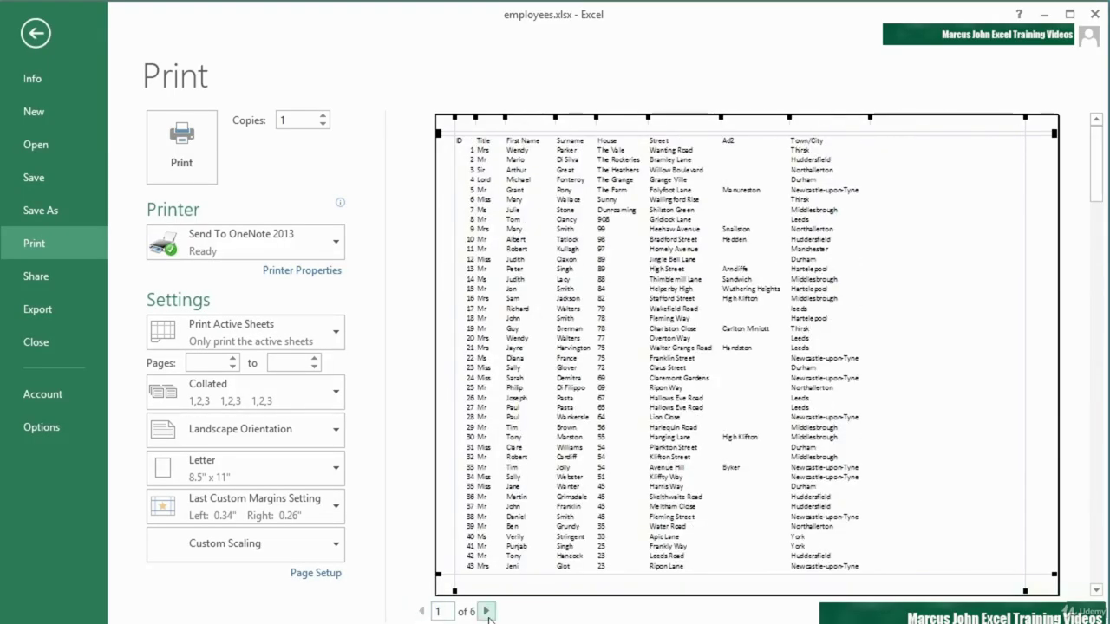
left_click(488, 612)
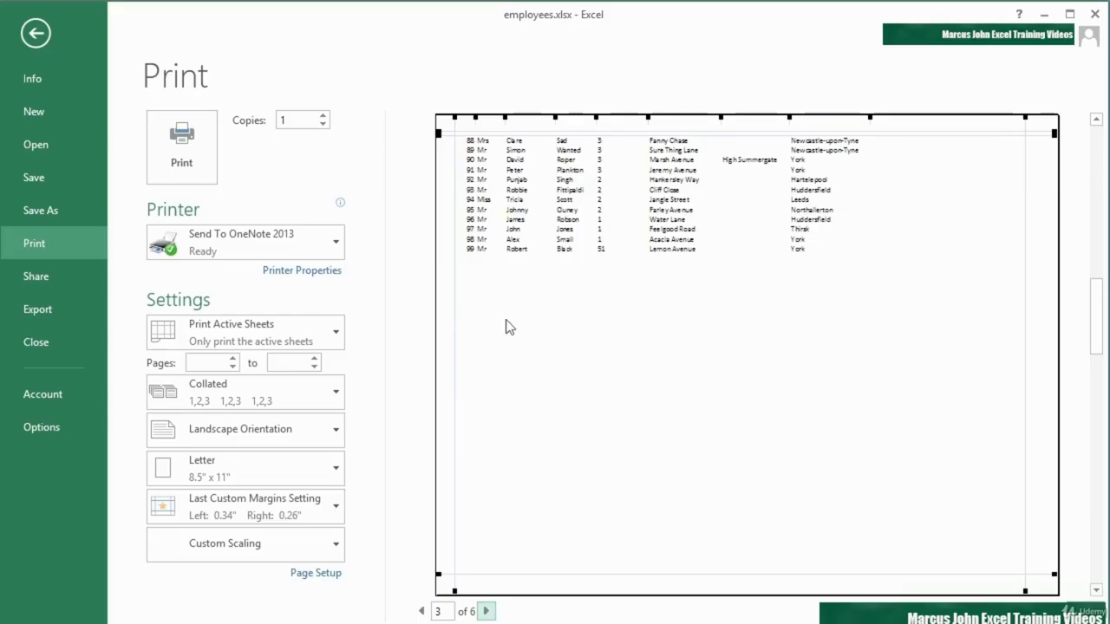